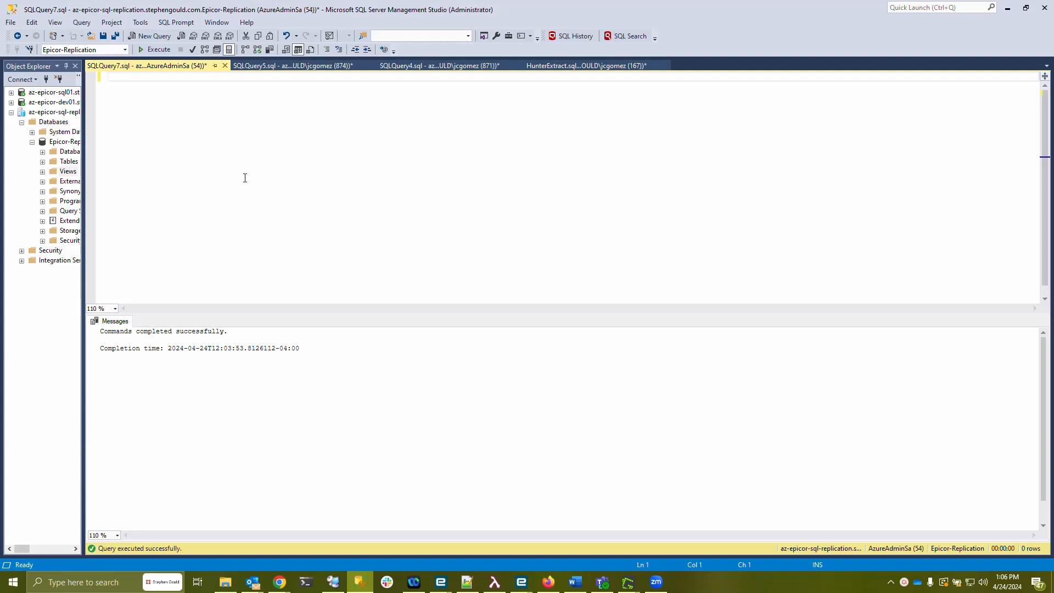
Write a CREATE VIEW AllDates statement using a recursive DateCTE that returns every DateValue from 1970-01-01 through the end of the current year.
type("CREATE VIEW AllDates AS WITH DateCTE AS (     SELECT CAST('1970-01-01' AS DATE) AS DateValue     UNION ALL     SELECT DATEADD(day, 1, DateValue)     FROM DateCTE     WHERE DateValue < DATEADD(day, -1, DATEFROMPARTS(YEAR(GETDATE()) + 1, 1, 1)) ) SELECT DateValue FROM DateCTE")
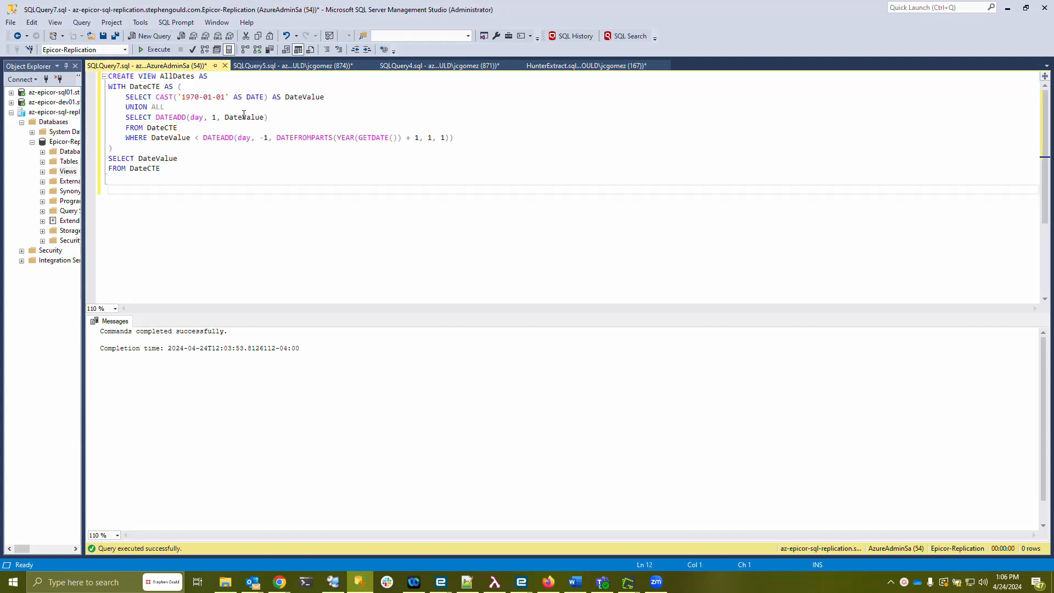
left_click_drag(183, 174, 98, 77)
left_click(241, 203)
left_click_drag(173, 97, 227, 97)
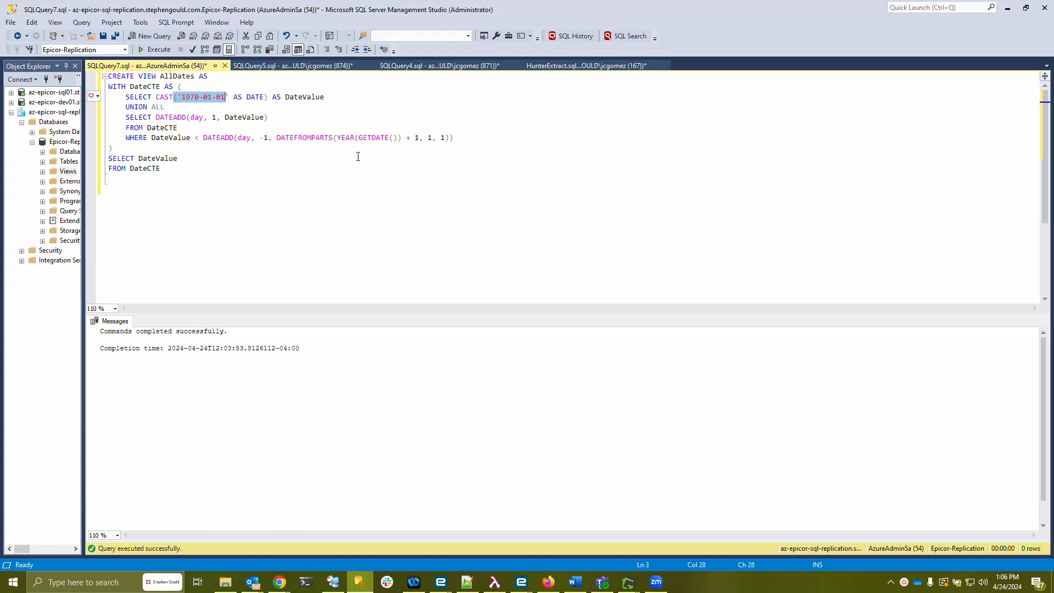
left_click(344, 207)
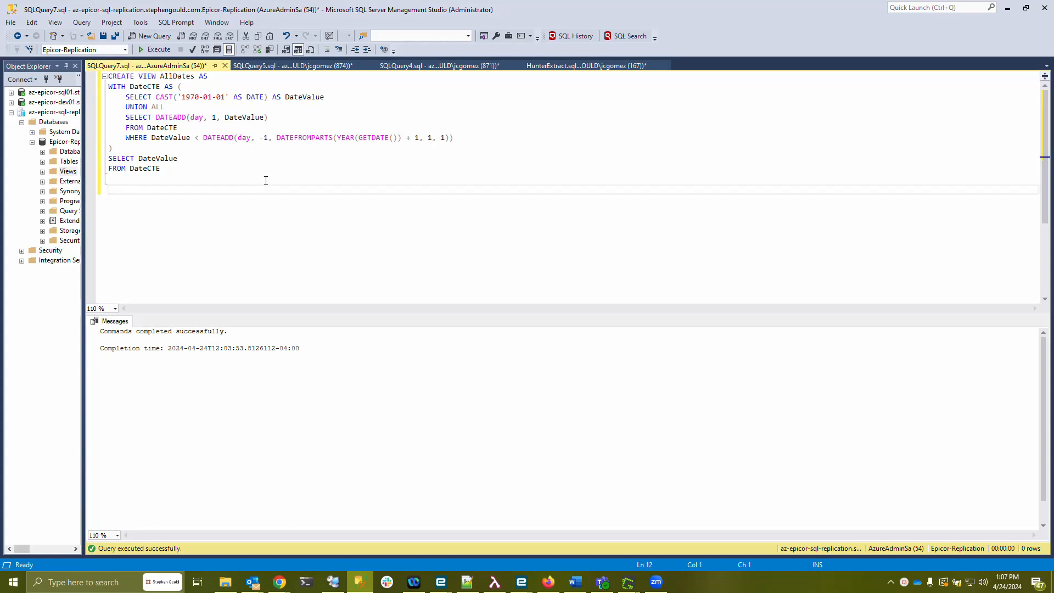
double_click(131, 86)
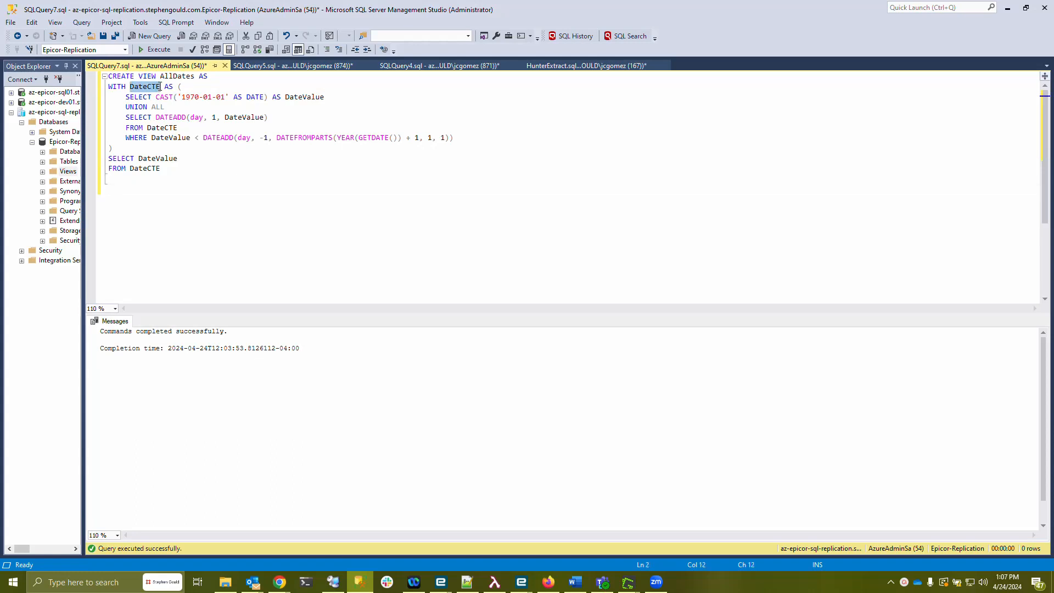
left_click(224, 195)
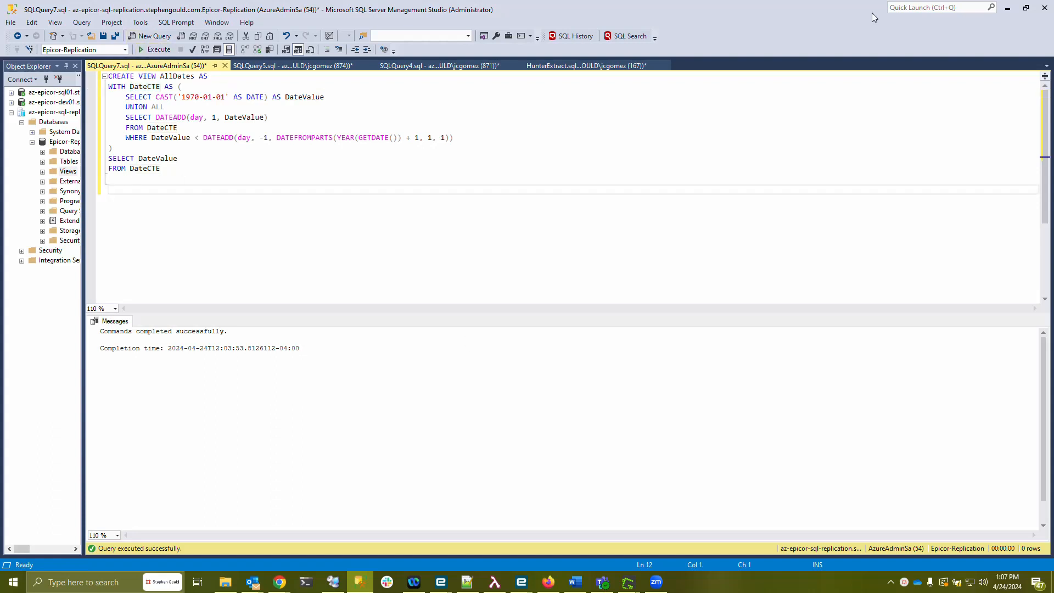
Switch to the External Business Activity Query Designer and create a new query with the ID AllDates.
left_click(1006, 7)
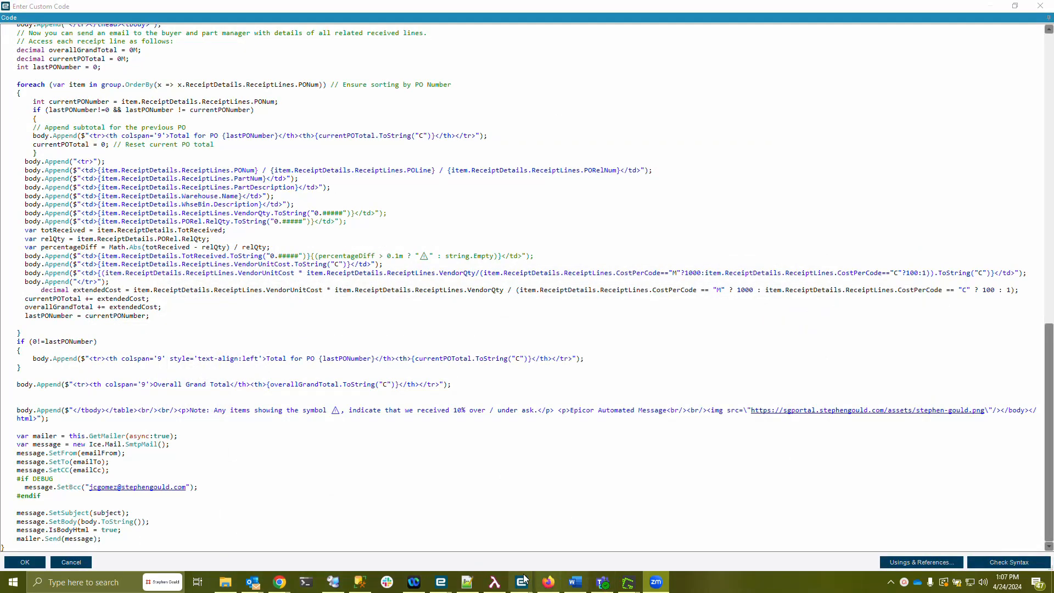
mouse_move(521, 582)
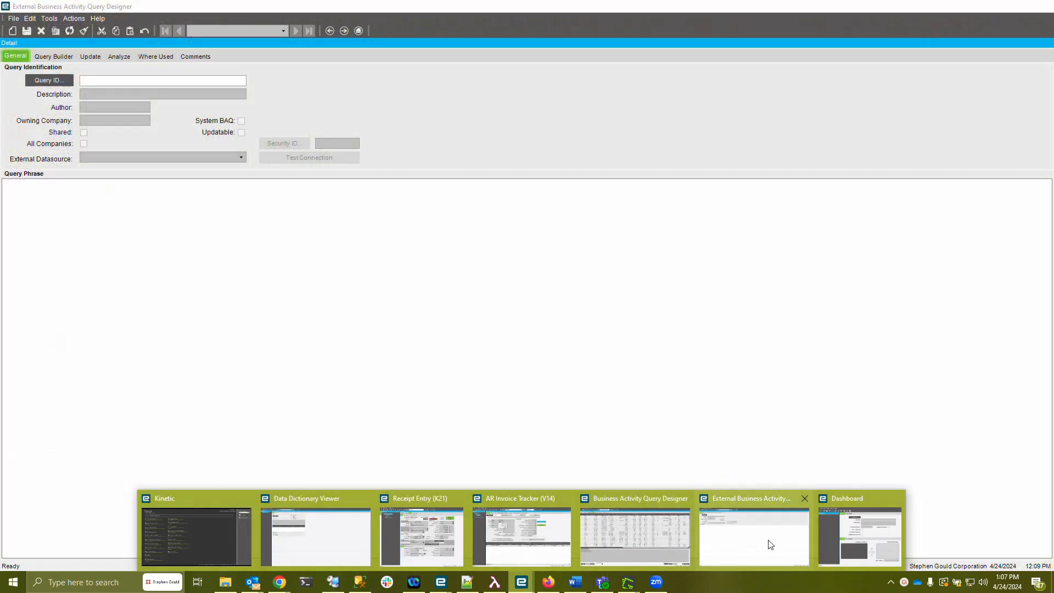
left_click(766, 542)
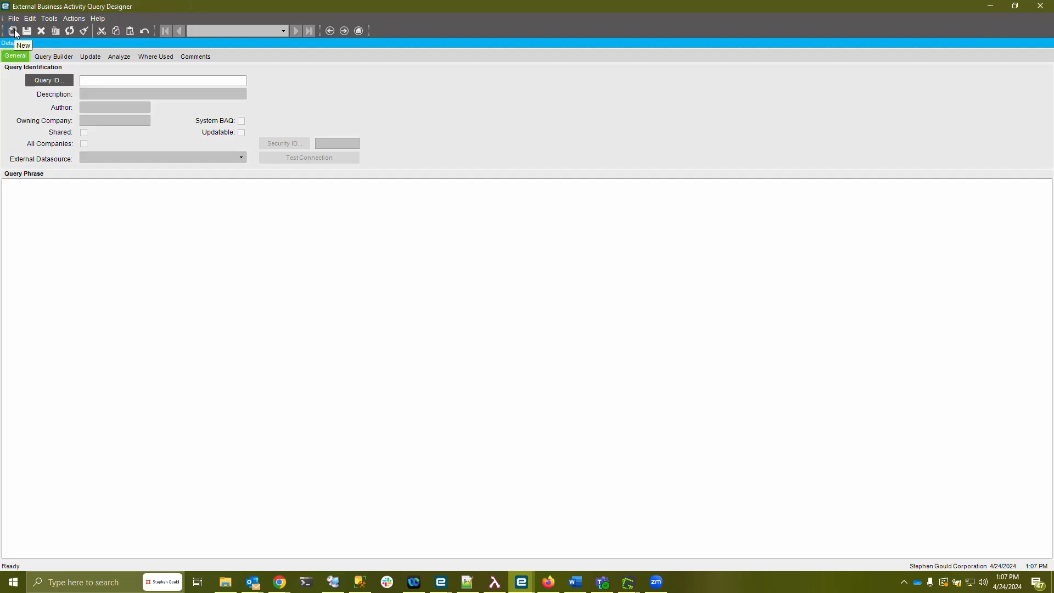
left_click(15, 31)
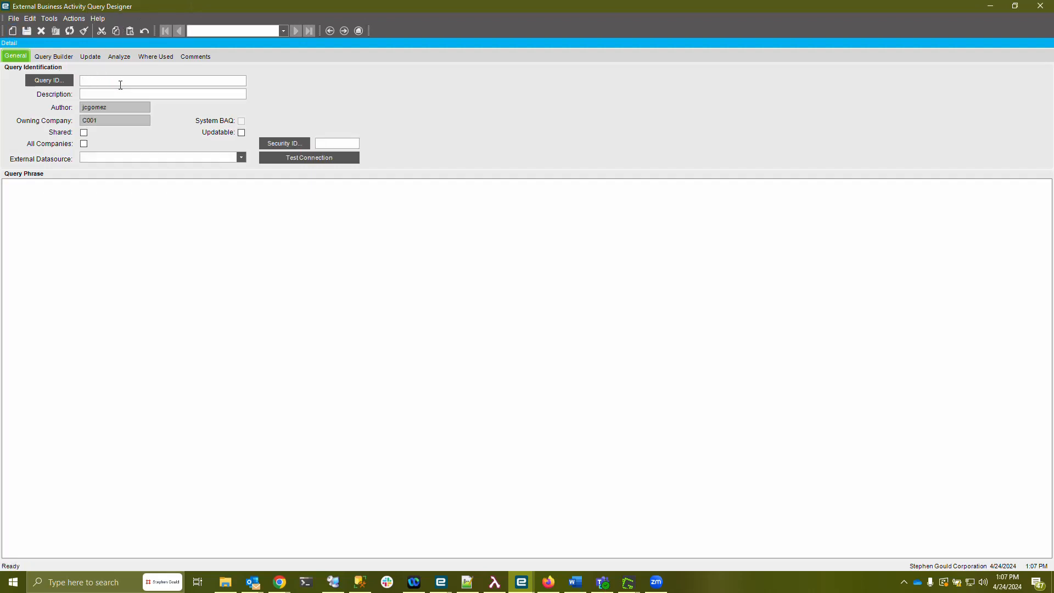
type("AllDates")
key("Tab")
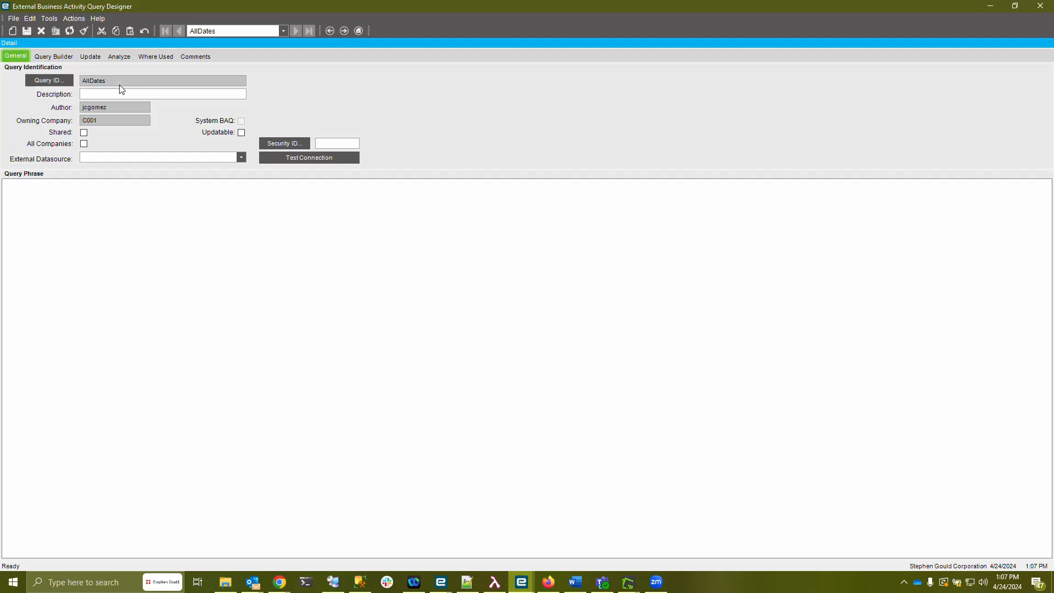
Make the AllDates query shared and available to all companies, with Azure-Replication as its external datasource.
left_click(83, 132)
left_click(83, 144)
left_click(212, 158)
left_click(121, 179)
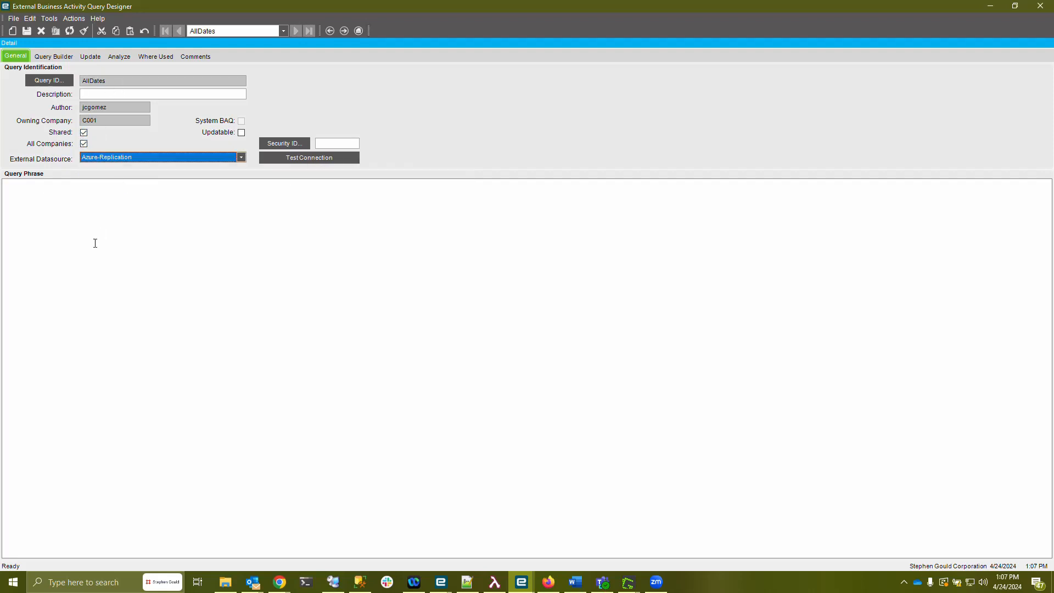
Find the dbo.AllDates view in the query builder and place it on the diagram canvas.
left_click(46, 55)
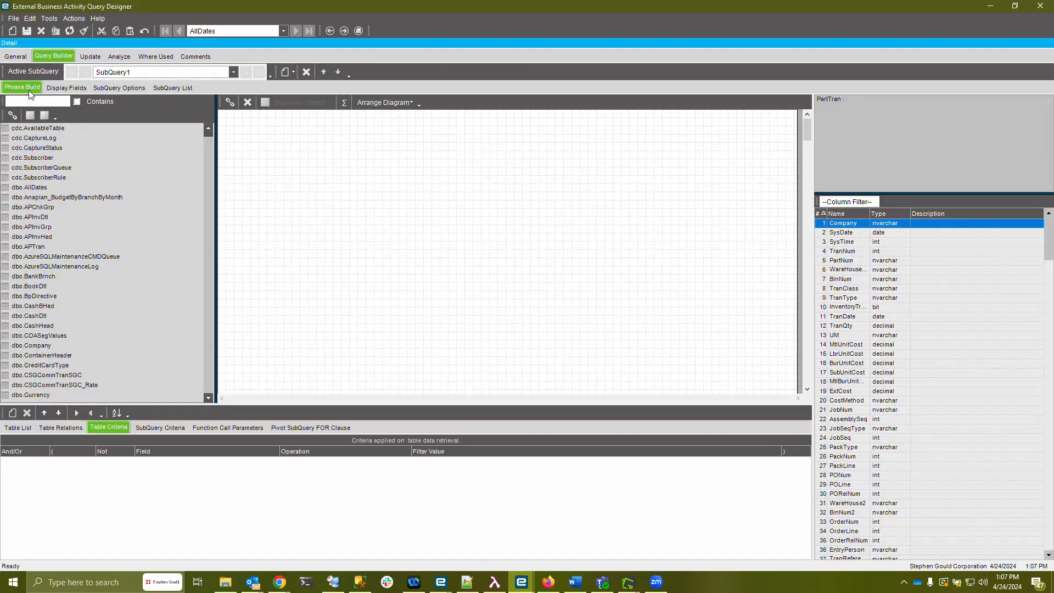
type("All")
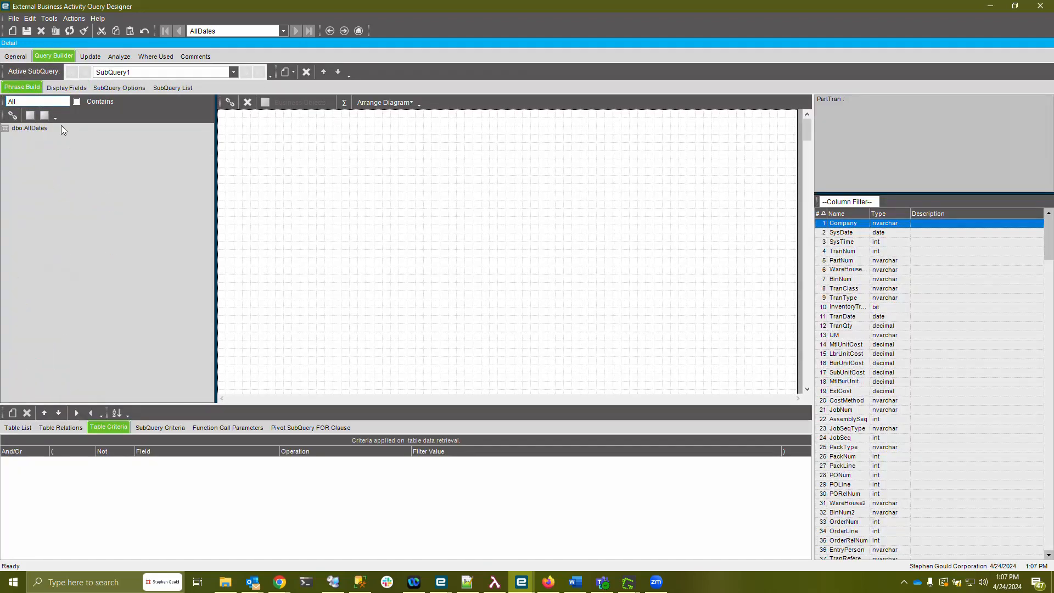
left_click_drag(61, 128, 262, 147)
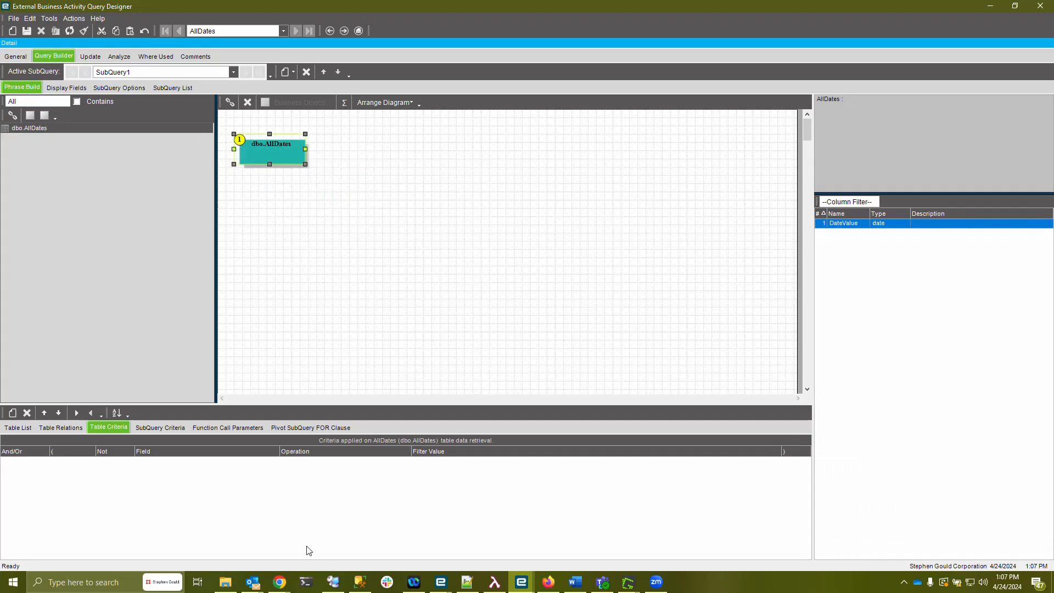
left_click(280, 583)
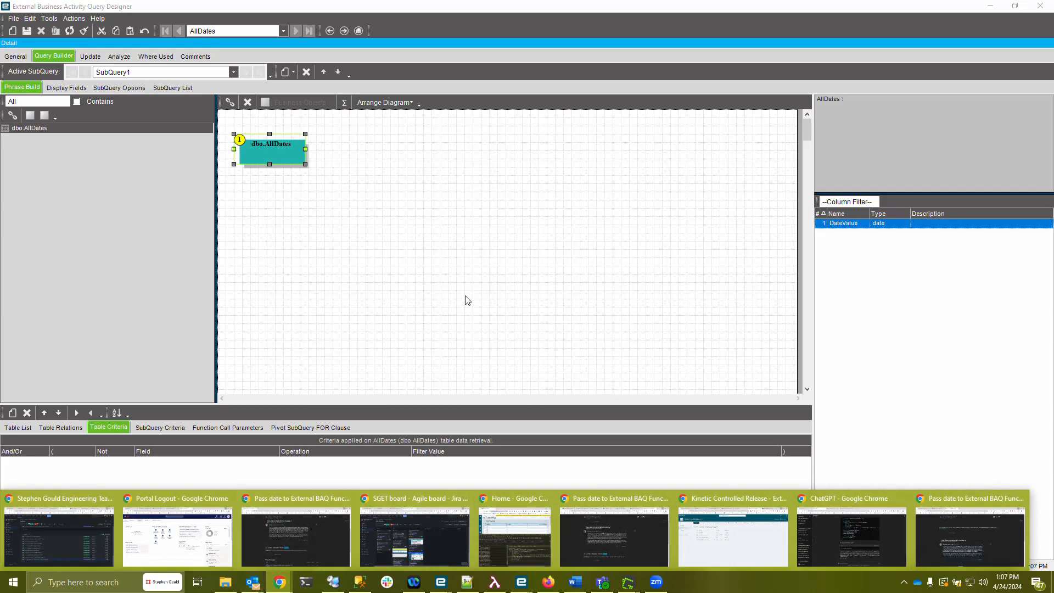
left_click(465, 299)
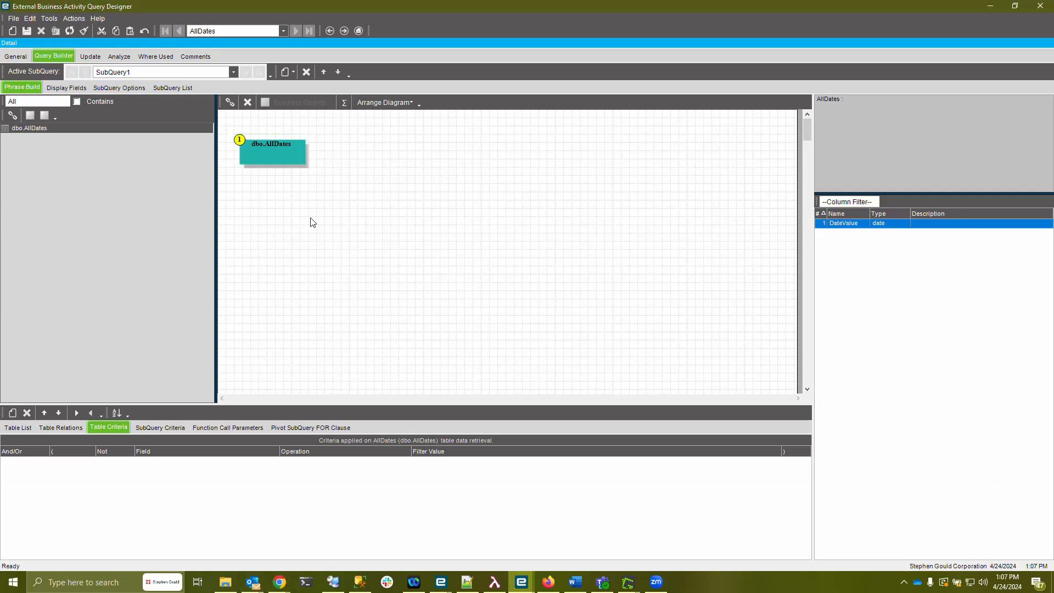
Add a QueryOption execution setting with the value MAXRECURSION 0 and persist it in the query.
left_click(74, 18)
left_click(117, 122)
left_click(400, 184)
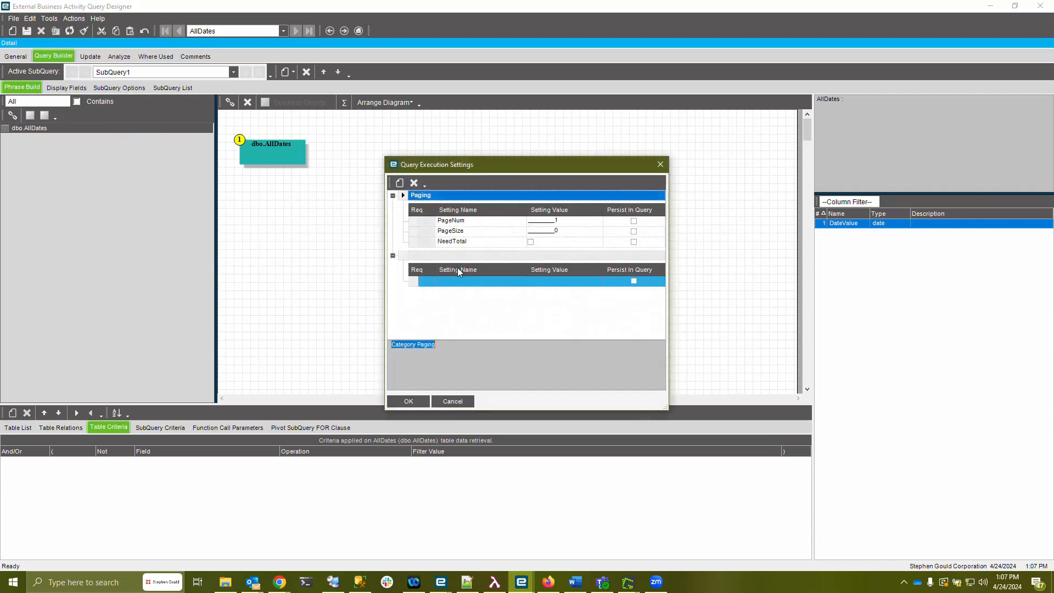
left_click(522, 281)
left_click(522, 281)
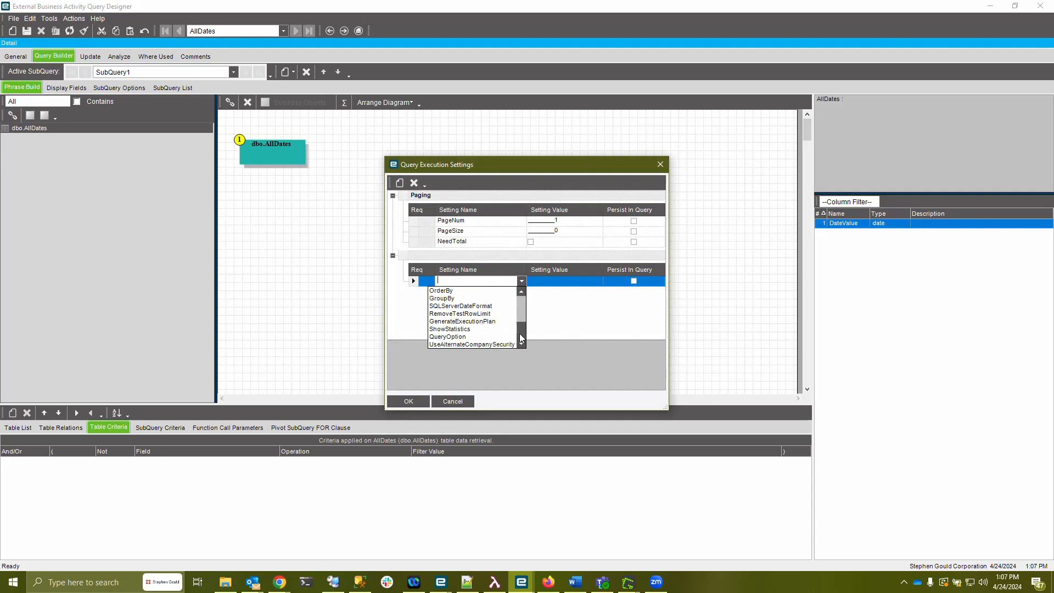
left_click(448, 337)
left_click(549, 282)
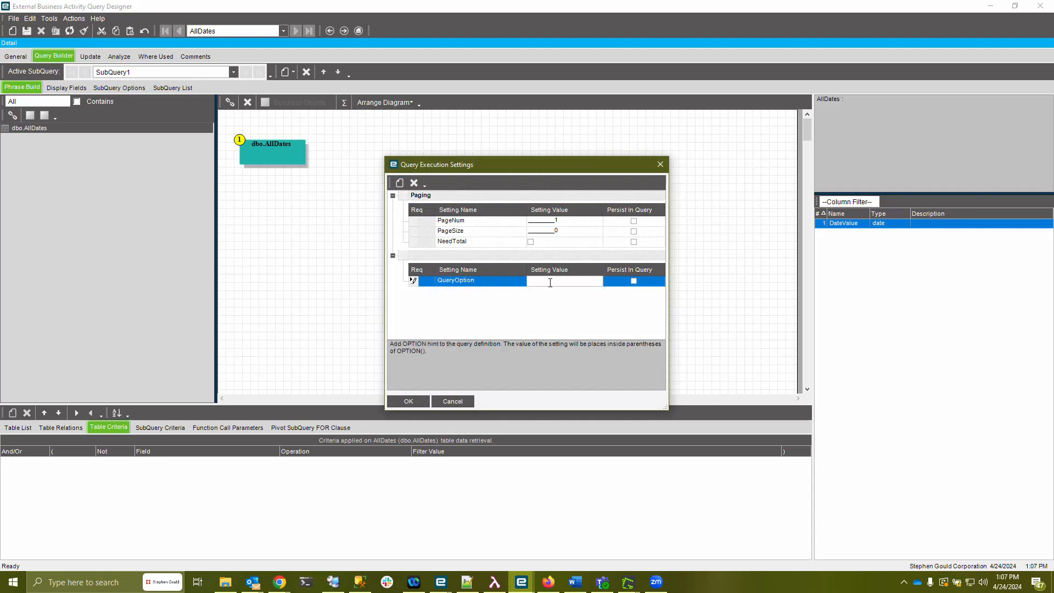
type("MAXRECURSION 0")
left_click(634, 281)
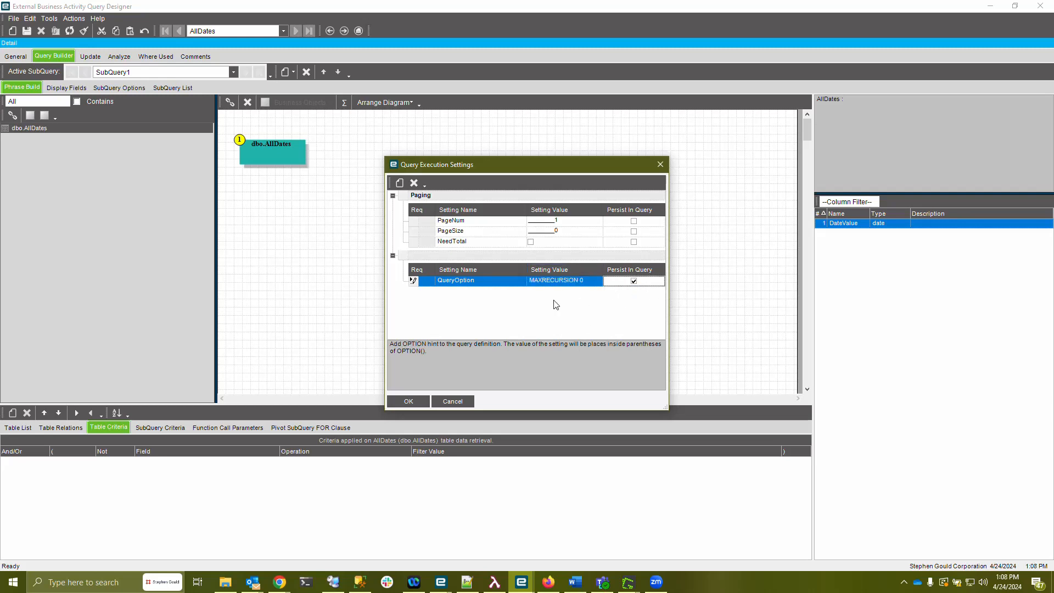
left_click(421, 401)
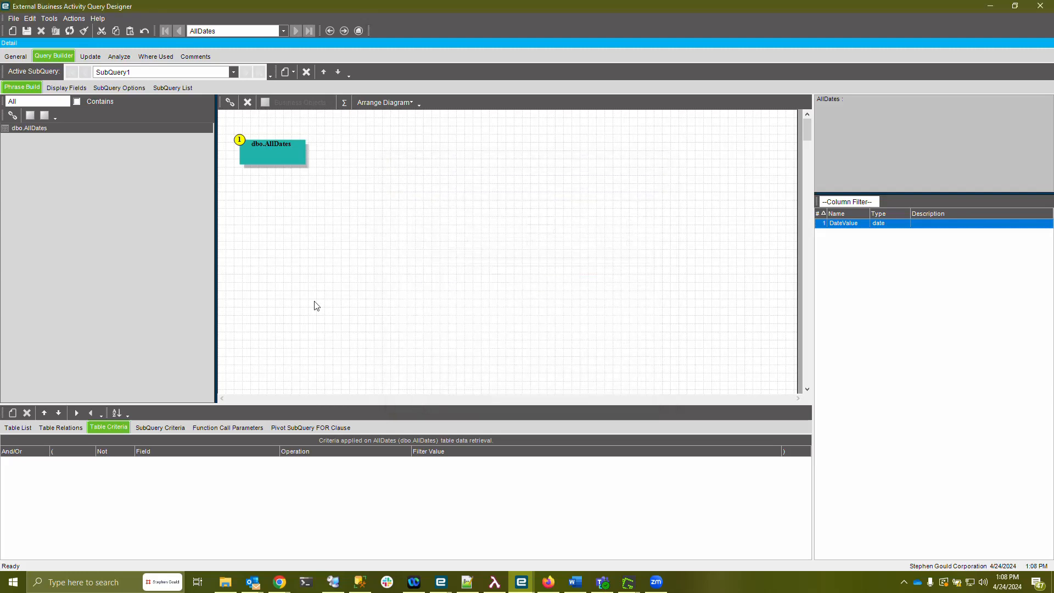
Try to test the AllDates query.
left_click(121, 56)
left_click(68, 550)
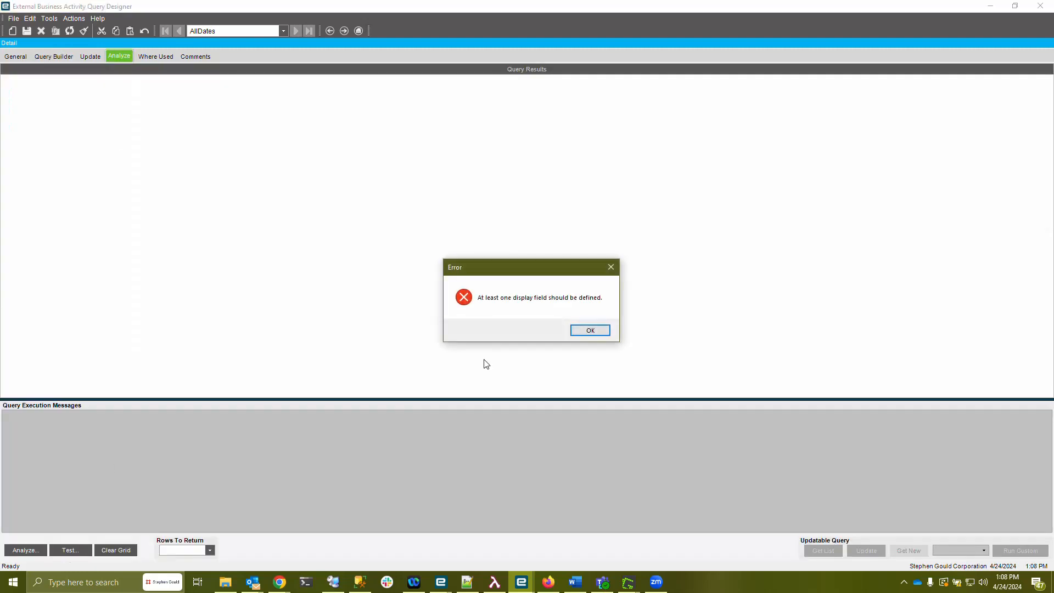
left_click(589, 330)
Add the DateValue column of AllDates to the query's display columns.
left_click(55, 58)
left_click(57, 87)
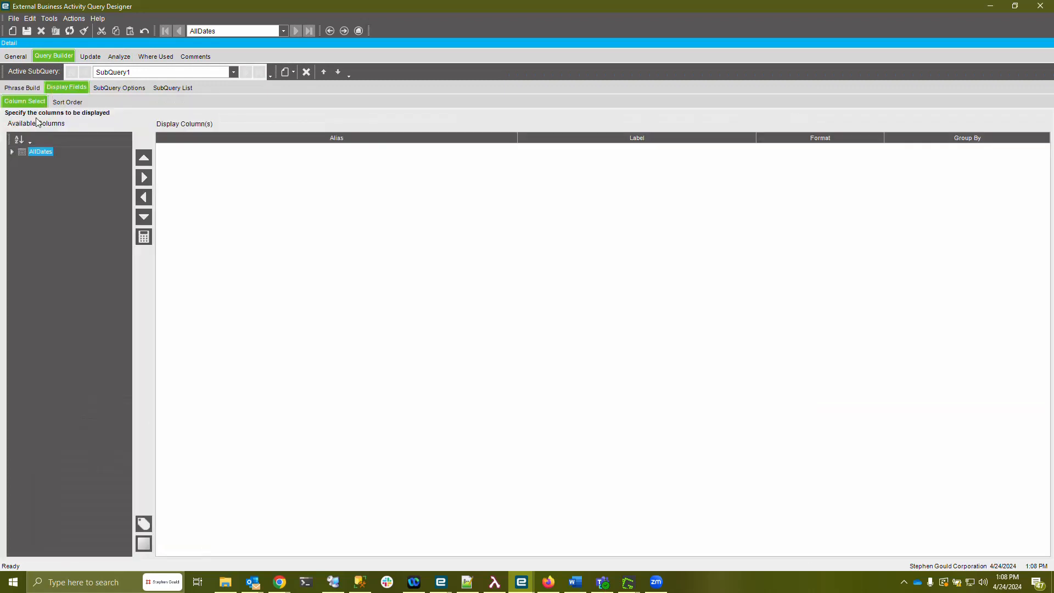
left_click(12, 151)
left_click(63, 162)
left_click(144, 177)
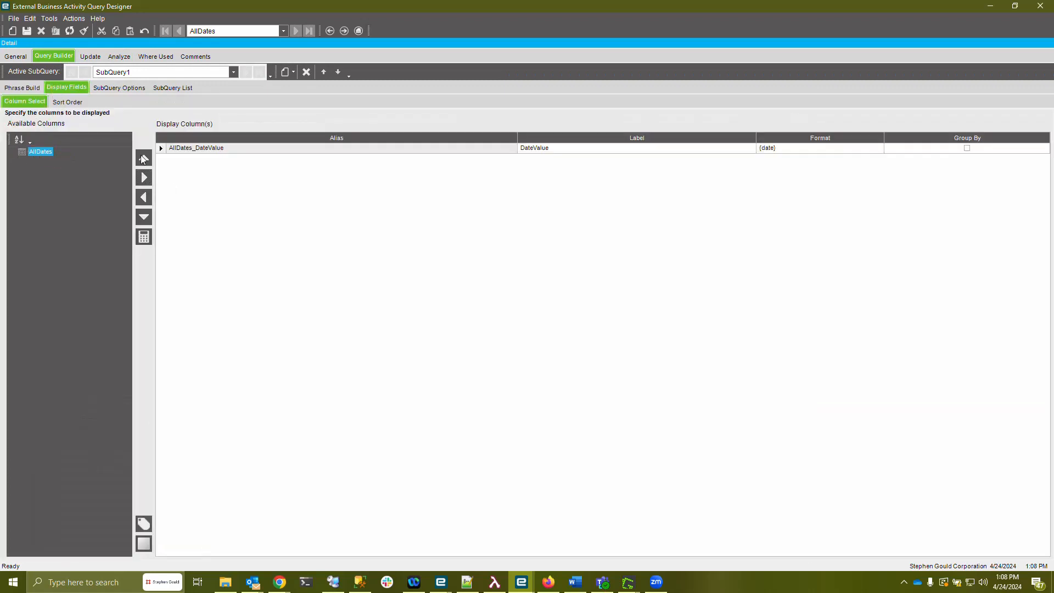
Test the AllDates query with its display column and examine the returned dates.
left_click(120, 56)
left_click(71, 550)
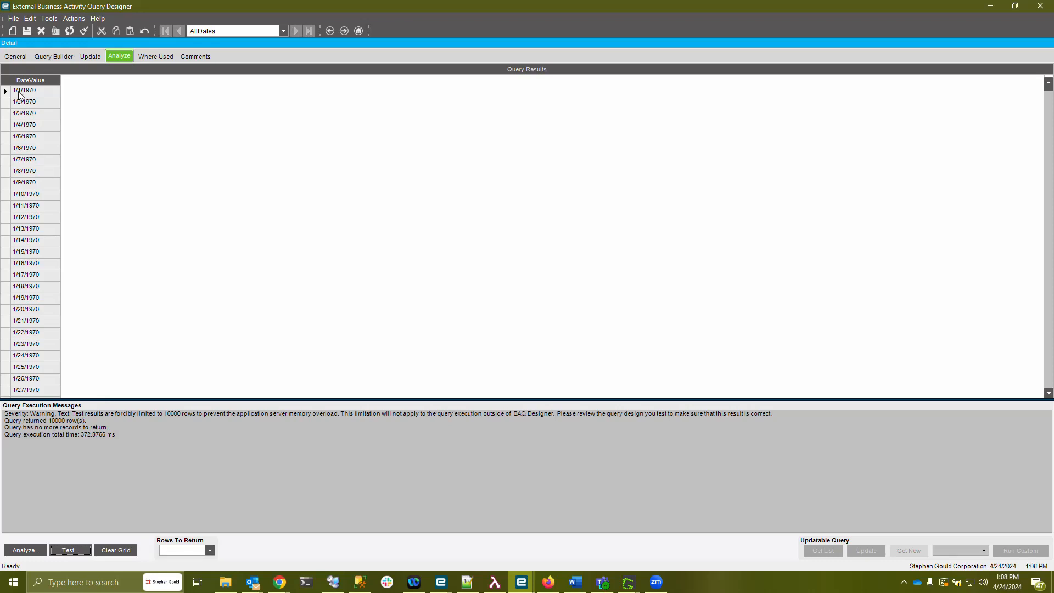
scroll(34, 164, "down", 1)
left_click(34, 240)
scroll(39, 327, "down", 20)
Set the AllDates query's description to "All Dates BAQ" and save the query.
left_click(28, 57)
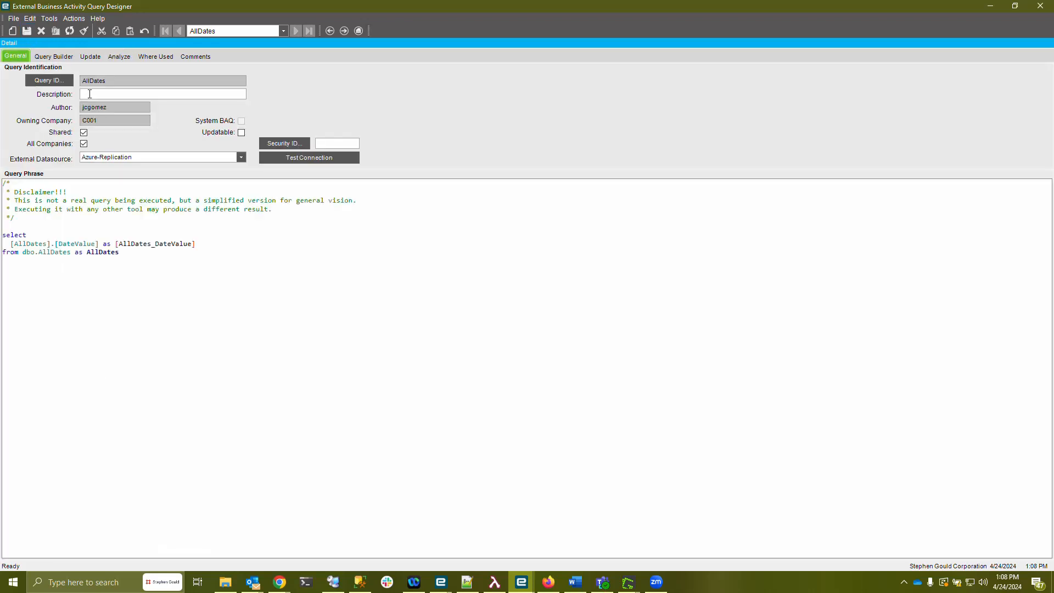
type("All Dates BAQ")
left_click(26, 30)
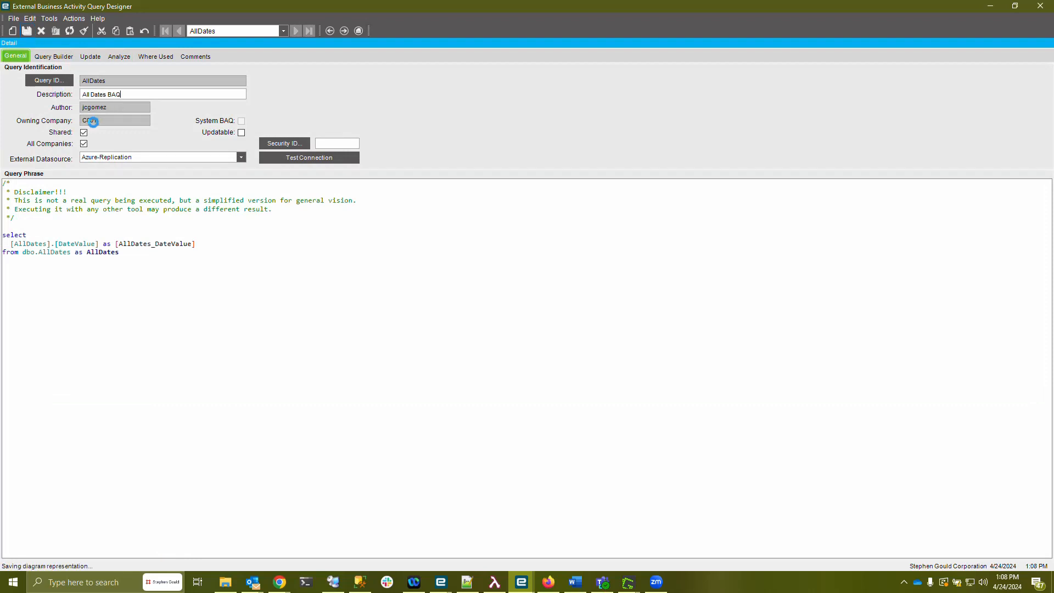
right_click(103, 81)
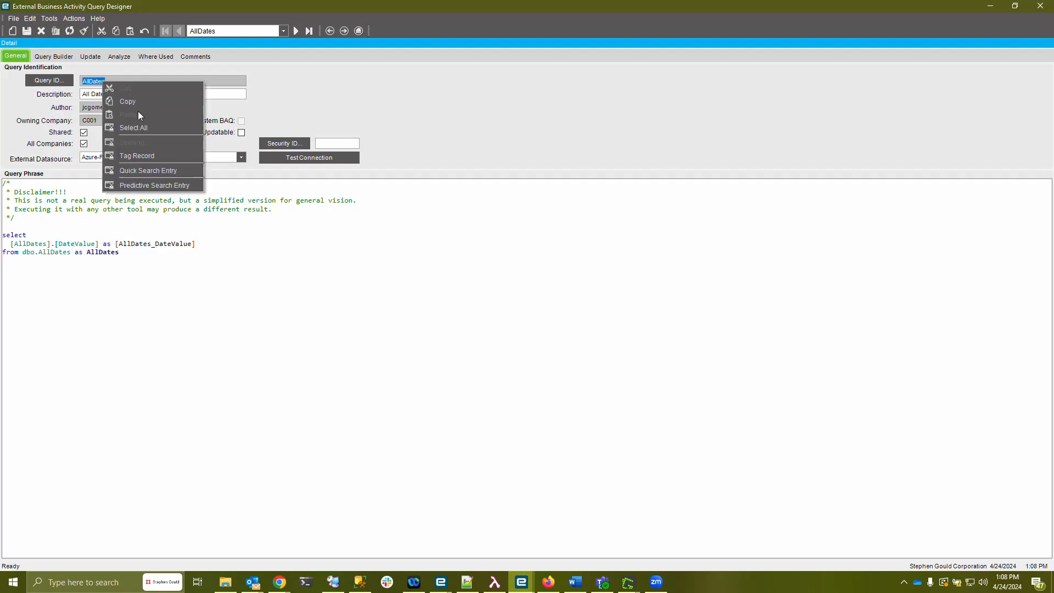
left_click(141, 109)
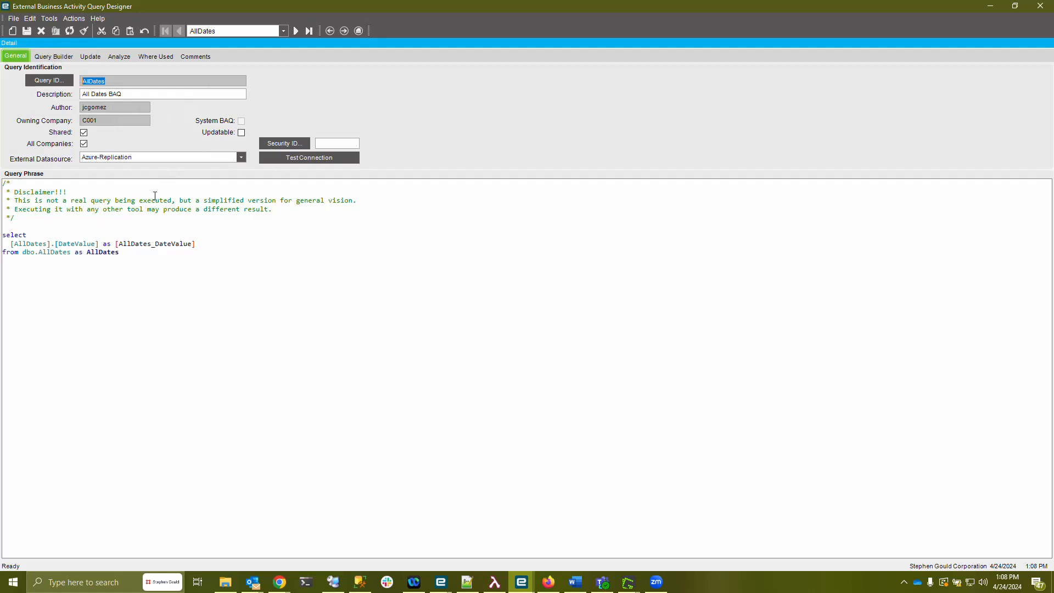
Create another external query with the ID PartTranByDate and the description "PT BD".
left_click(12, 31)
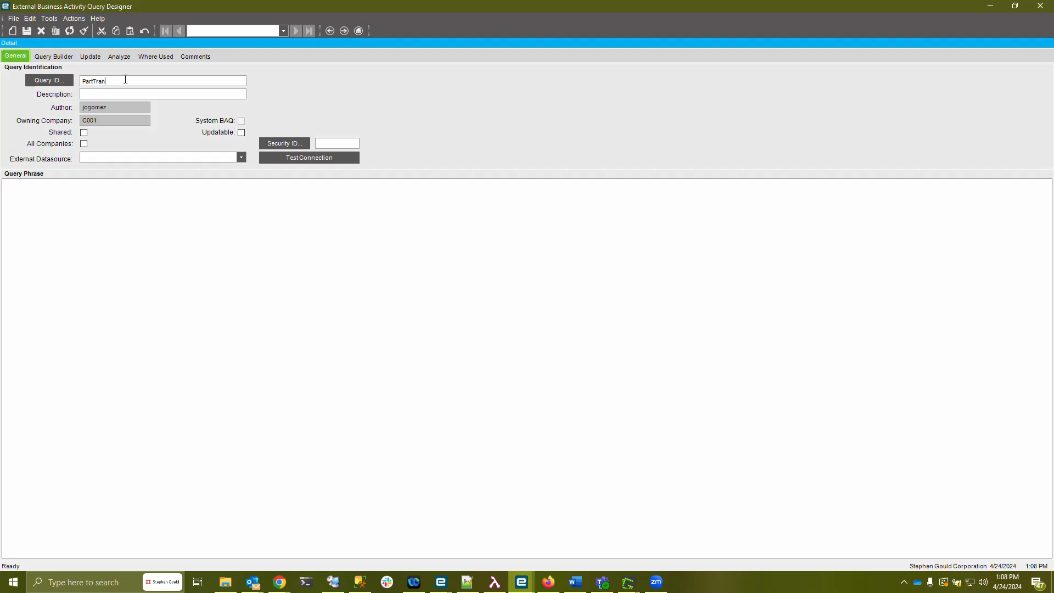
key("Tab")
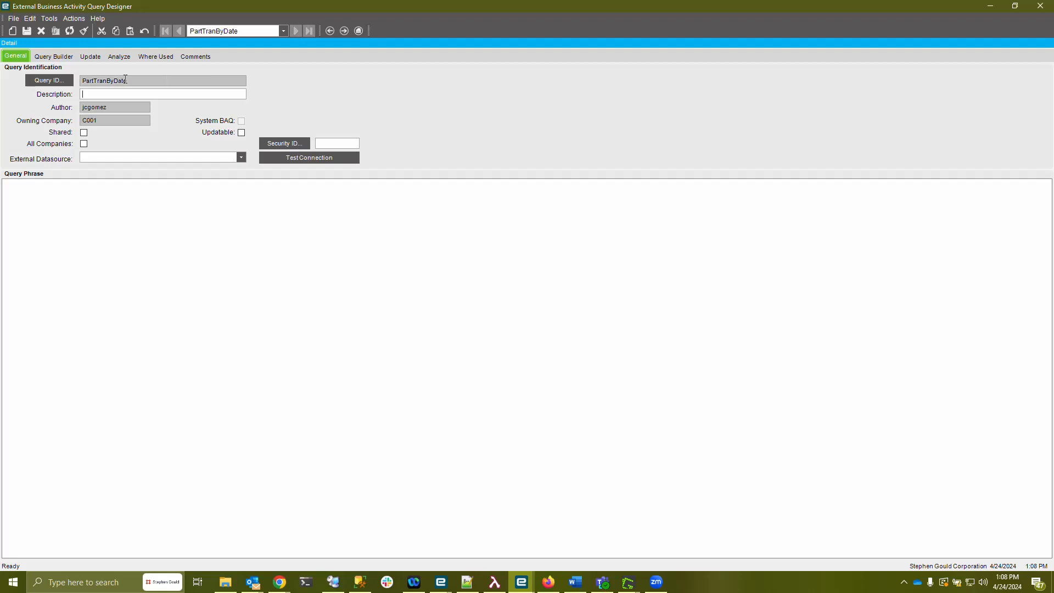
type("PT BD")
Make the PartTranByDate query shared and available to all companies, with Azure-Replication as its external datasource.
key("Tab")
left_click(84, 144)
left_click(241, 157)
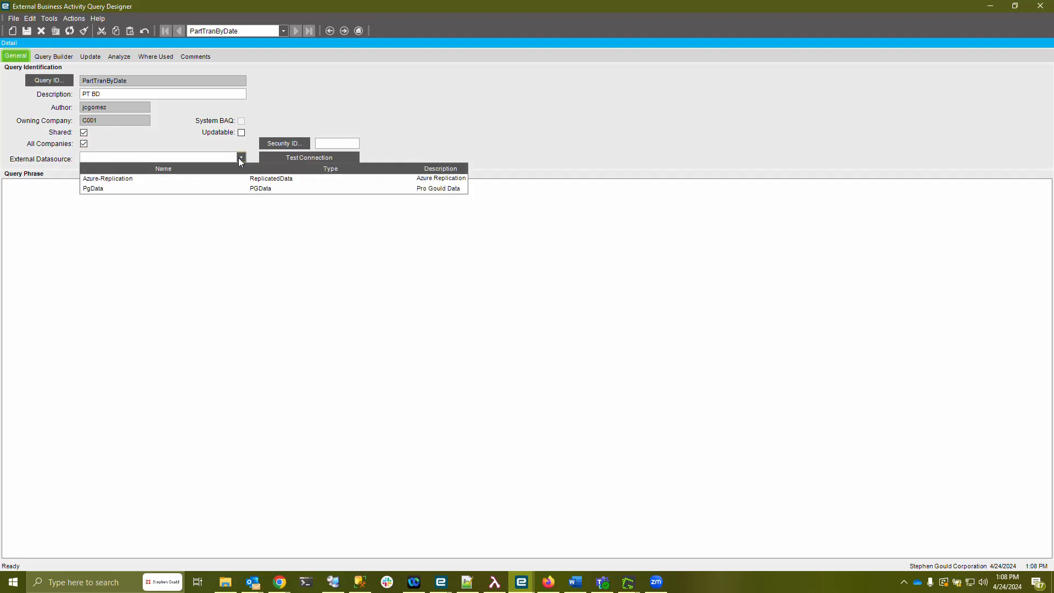
left_click(121, 187)
Find the dbo.PartTran table in the query builder and place it on the PartTranByDate diagram.
left_click(53, 56)
left_click(22, 88)
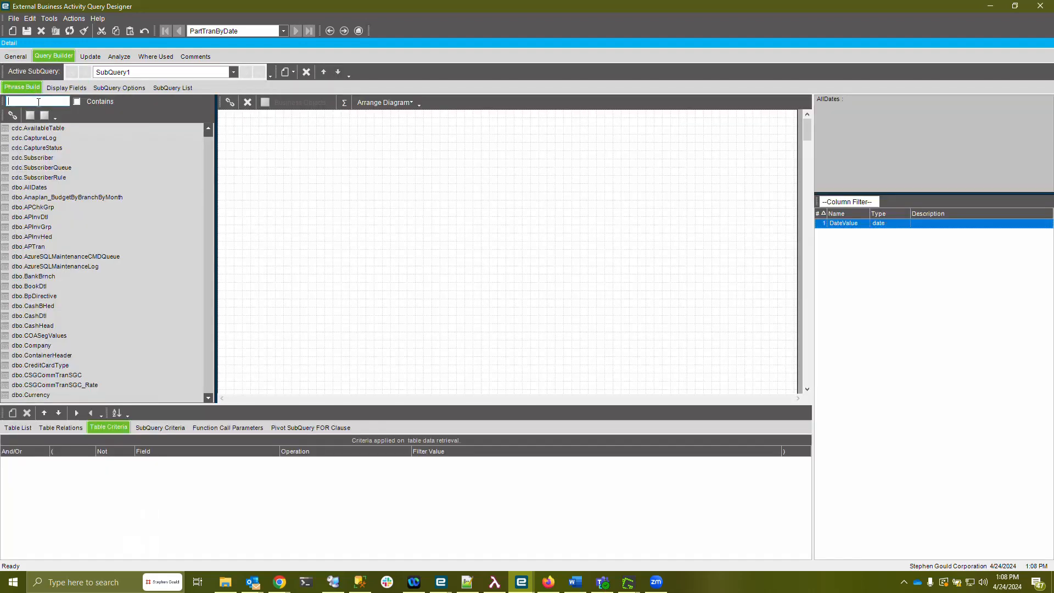
type("PartT")
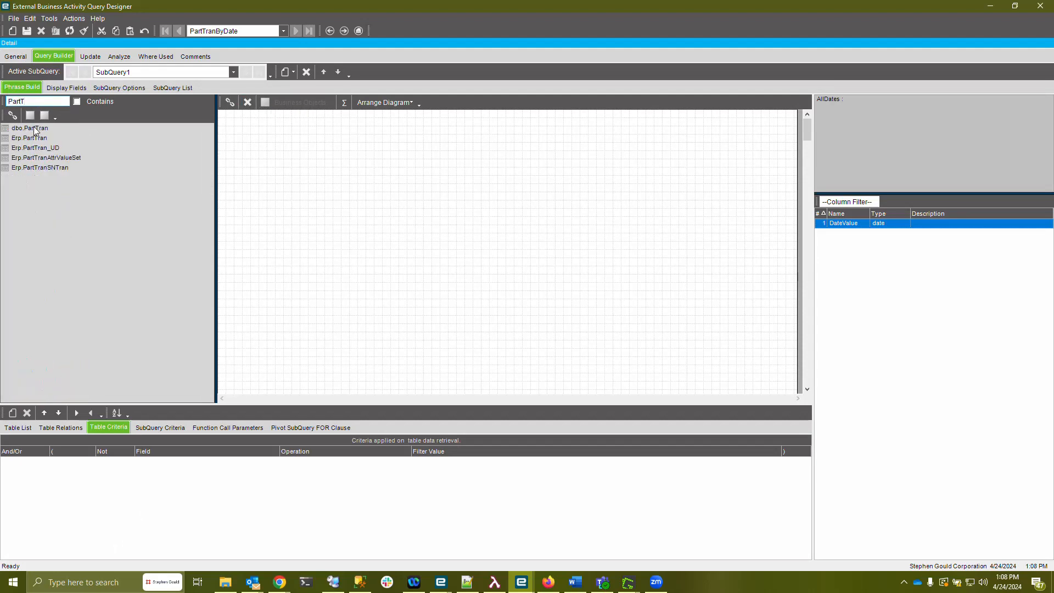
left_click_drag(33, 127, 254, 159)
Add TranNum, PartNum, WareHouseCode and TranDate from the PartTran table to the query's display columns.
left_click(65, 88)
left_click(12, 152)
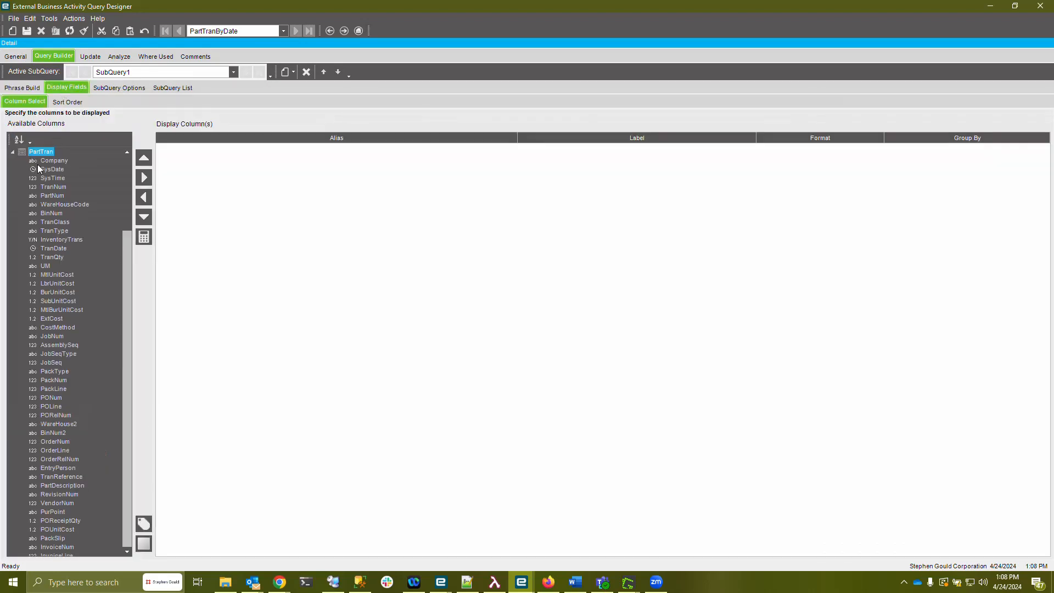
left_click(53, 186)
double_click(56, 189)
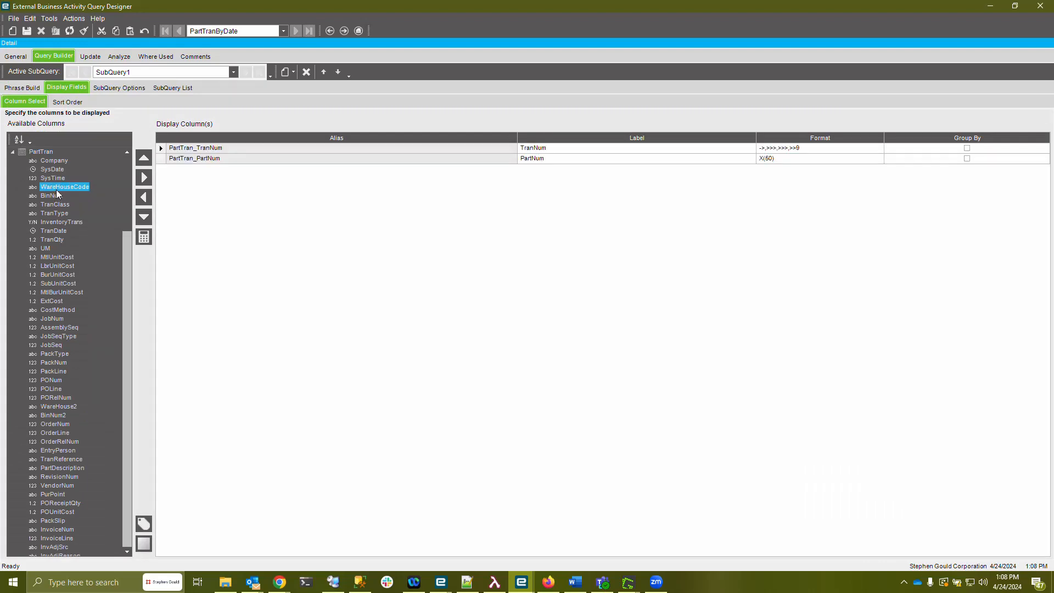
double_click(56, 190)
double_click(55, 223)
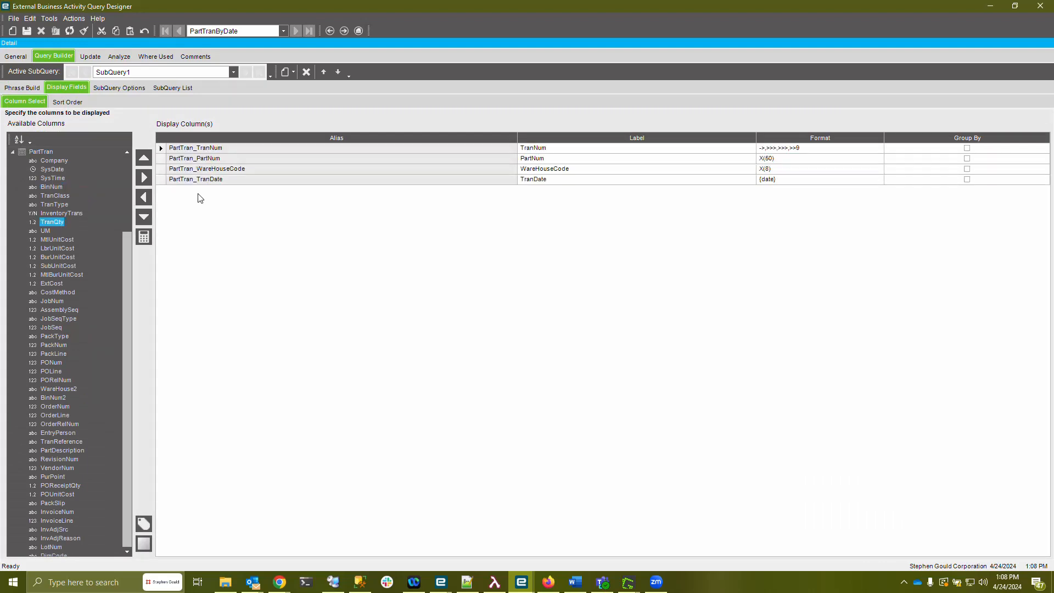
Add a table criterion on PartTran requiring TranDate to equal a specified parameter.
left_click(22, 87)
left_click_drag(264, 158, 283, 151)
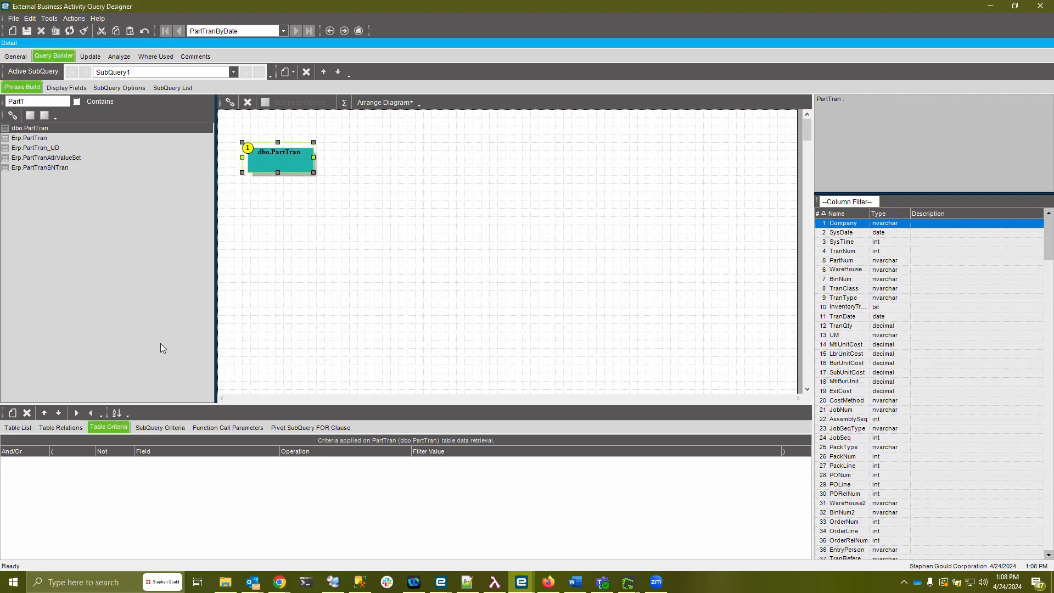
left_click(12, 412)
left_click(168, 462)
scroll(166, 466, "down", 1)
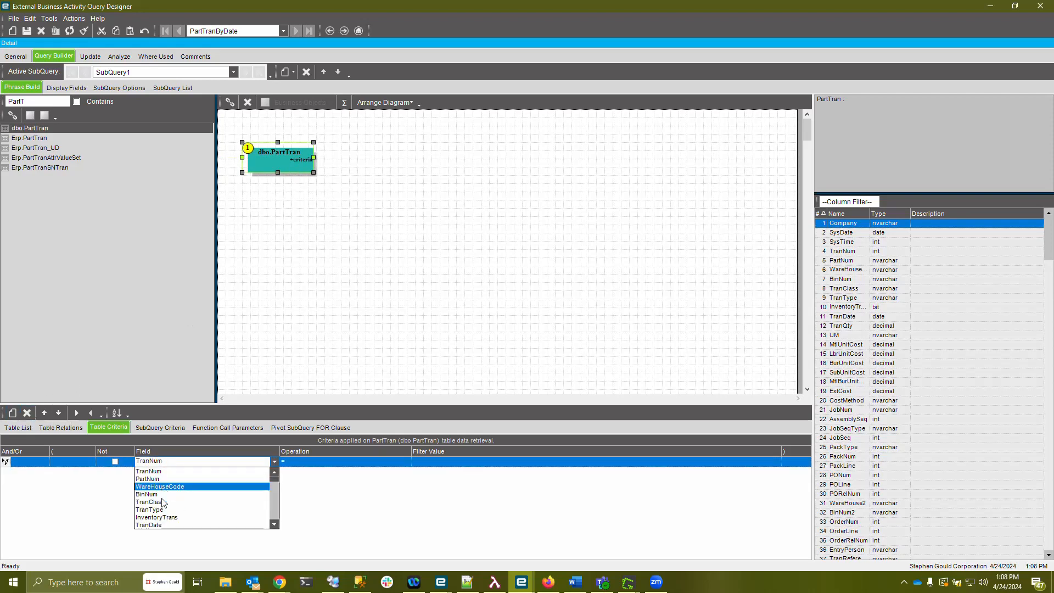
left_click(164, 526)
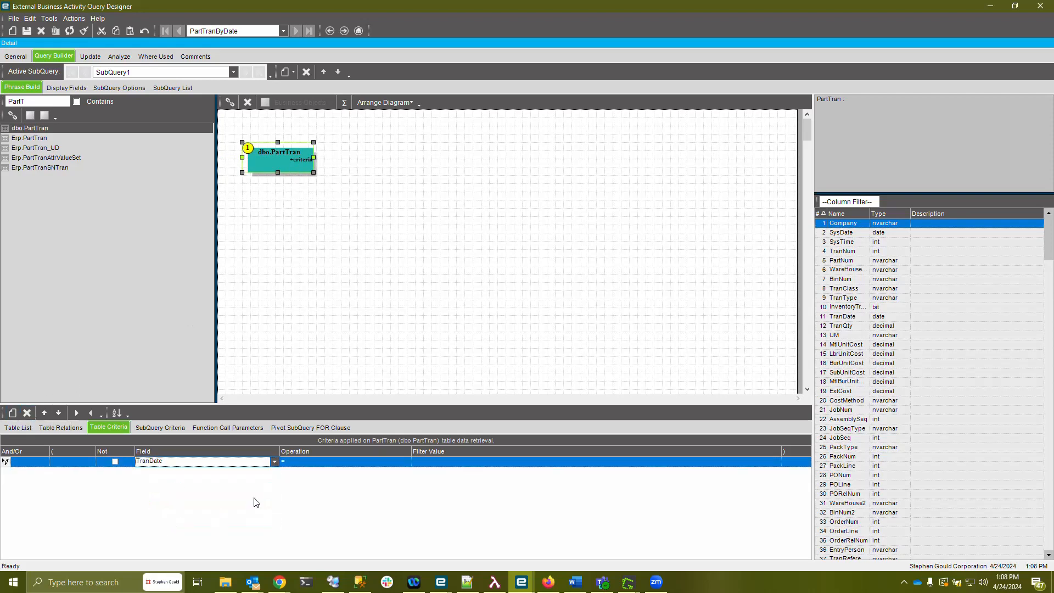
left_click(506, 460)
left_click(450, 497)
Define a query parameter named SelectedDate with the date data type and assign it to the TranDate criterion.
left_click(425, 462)
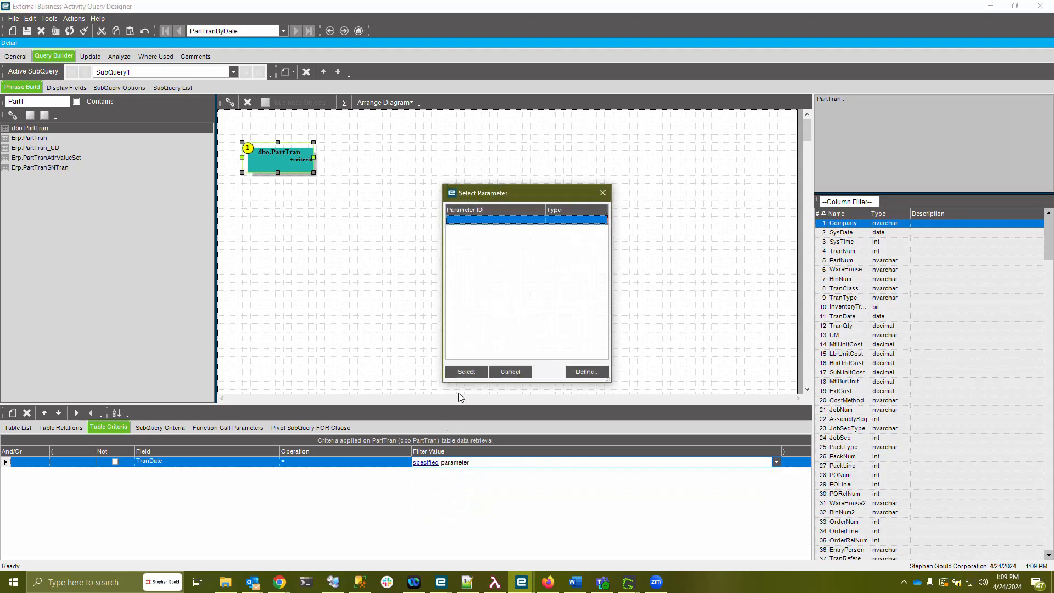
left_click(600, 368)
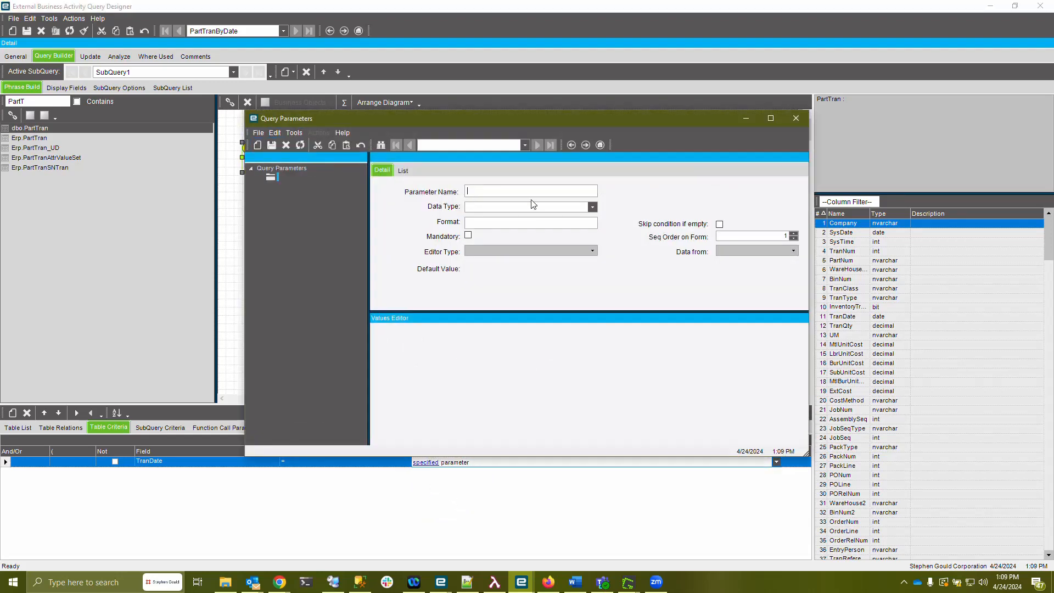
type("SelectedDate")
key("Tab")
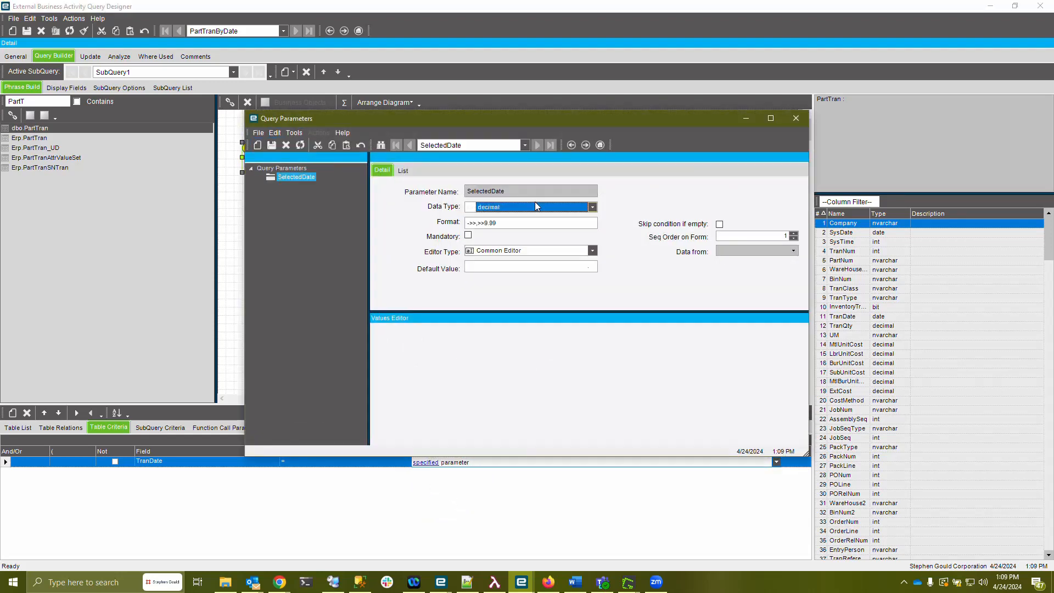
left_click(497, 215)
left_click(485, 254)
left_click(795, 118)
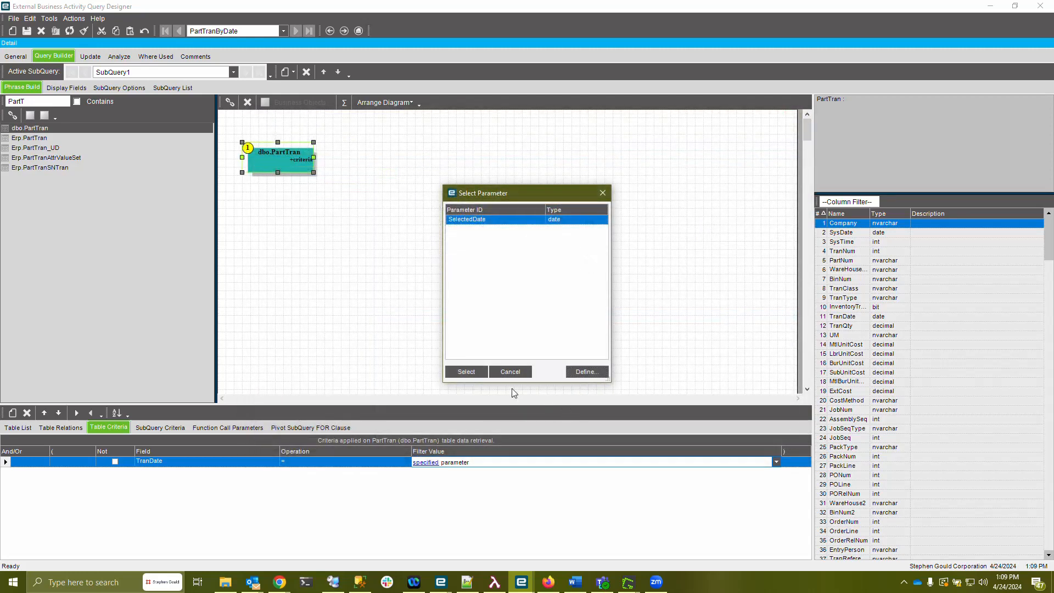
left_click(466, 371)
Return to the PartTranByDate query's general details and save the query.
left_click(66, 87)
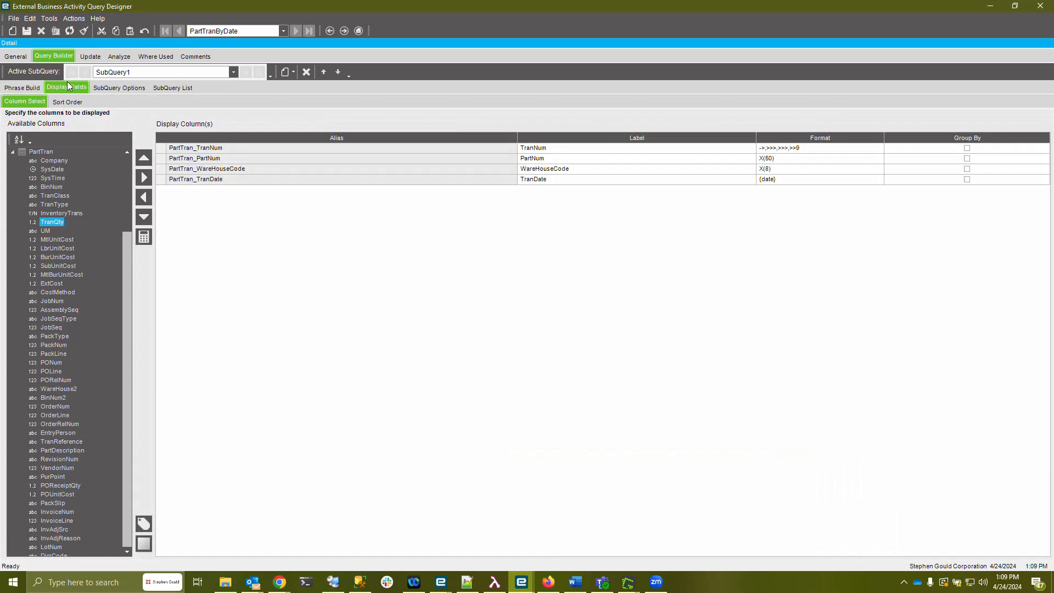
left_click(15, 56)
key("ctrl+s")
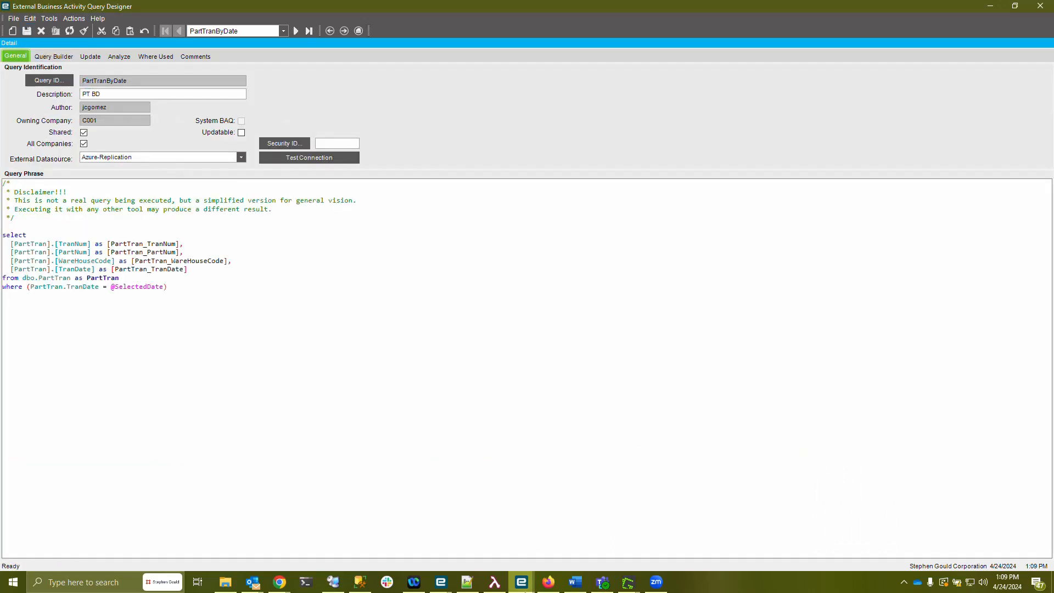
Switch to the Kinetic main menu and open the Dashboard designer.
left_click(521, 582)
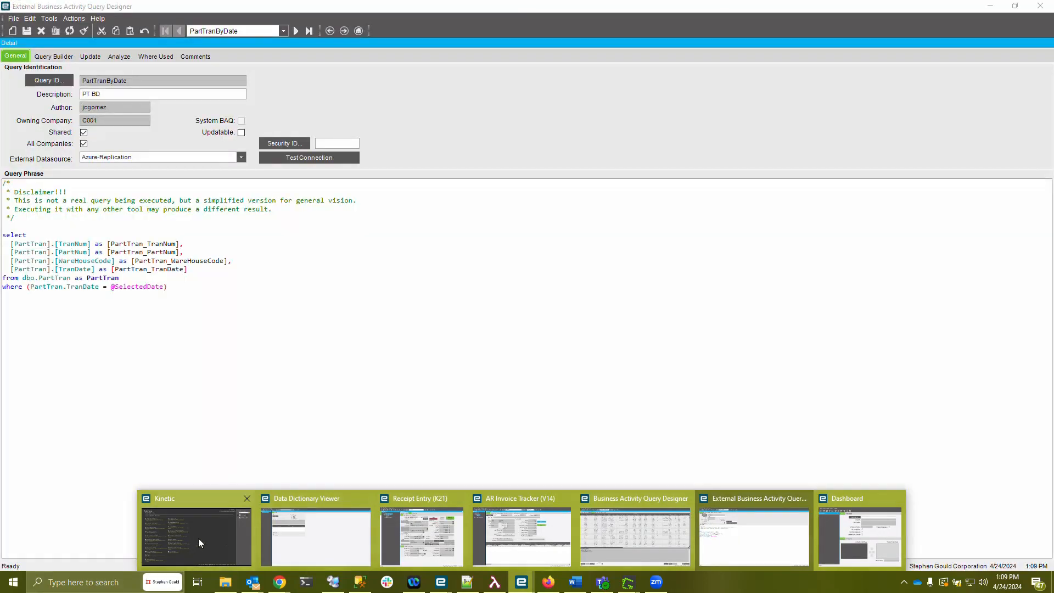
left_click(198, 538)
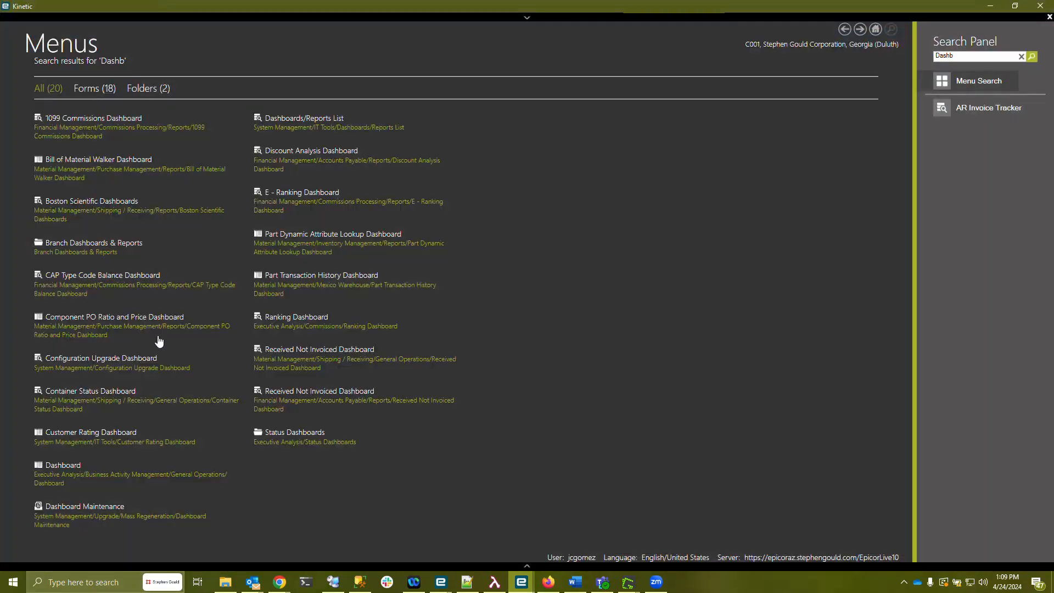
left_click(72, 466)
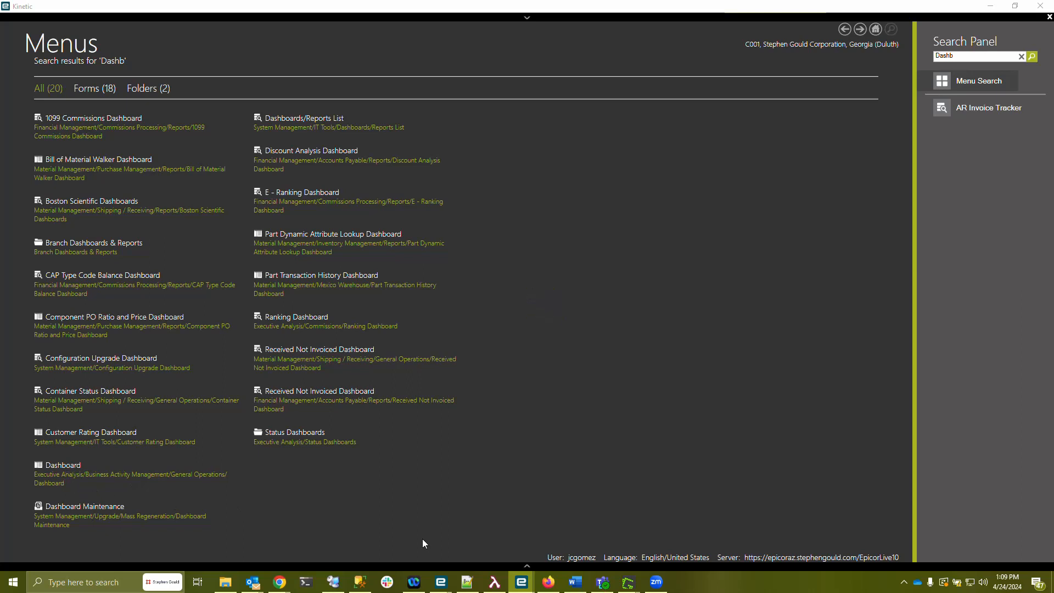
mouse_move(521, 582)
left_click(831, 531)
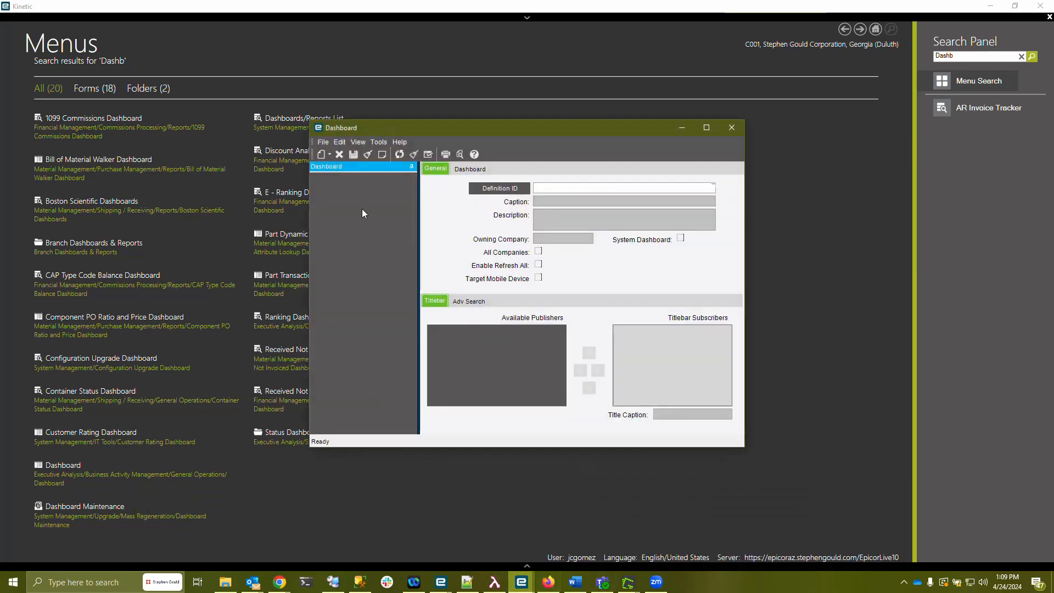
left_click(329, 154)
left_click(379, 168)
type("AllDatesHack")
key("Tab")
key("ctrl+c")
left_click(328, 155)
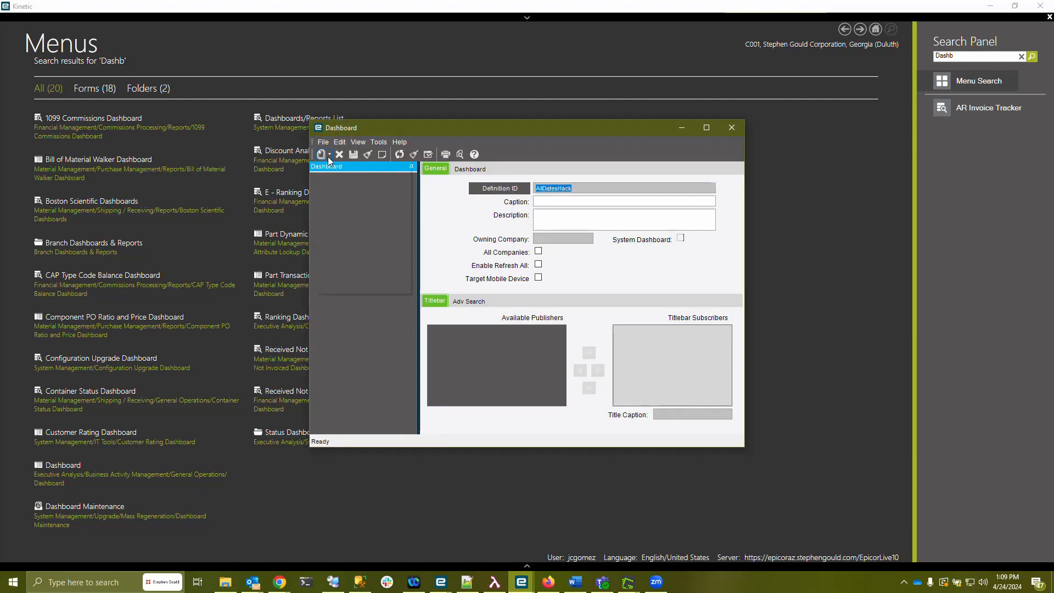
left_click(355, 165)
left_click(369, 154)
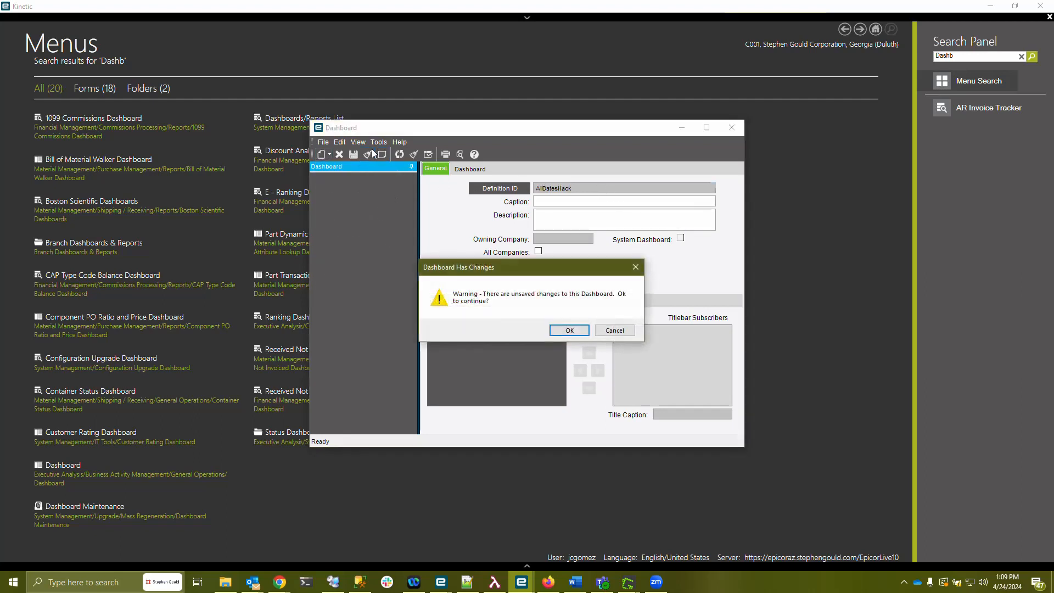
key("Return")
left_click(329, 155)
left_click(454, 185)
key("ctrl+v")
key("Tab")
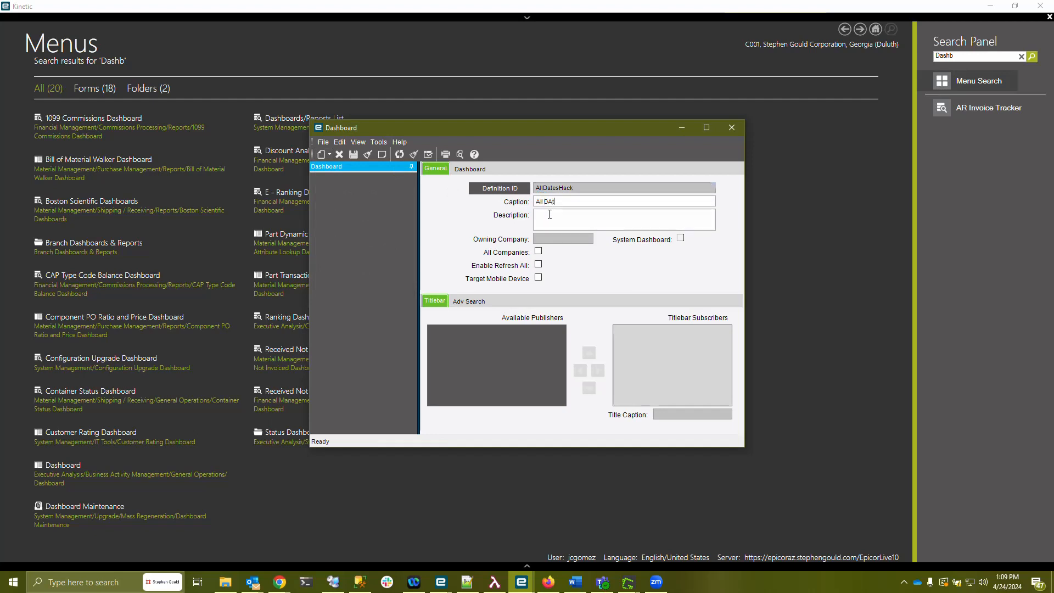
type("All Dates Hack")
left_click(549, 214)
left_click(353, 155)
left_click(470, 169)
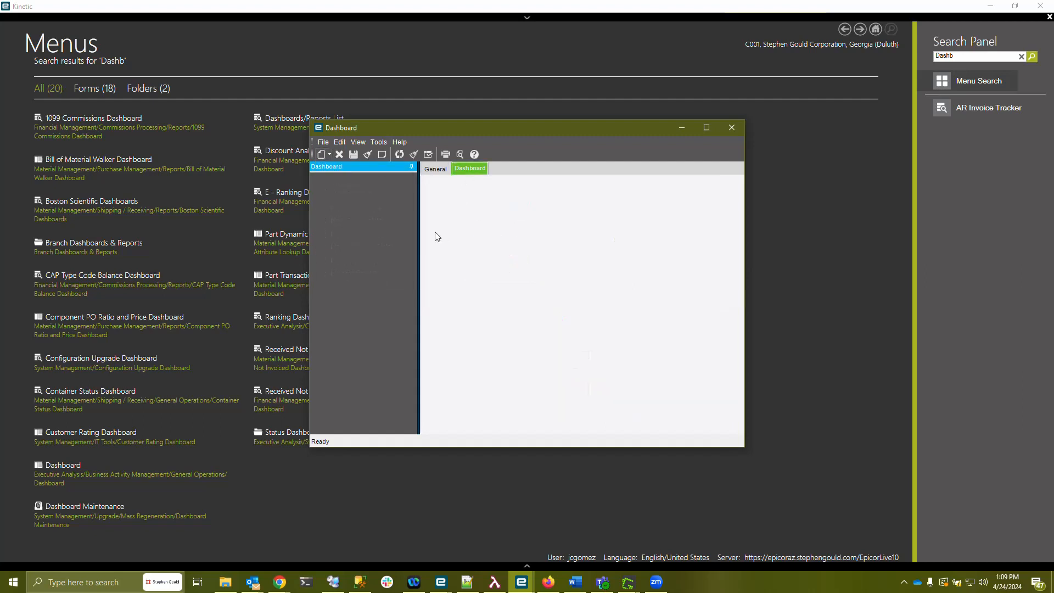
left_click(347, 156)
left_click(567, 330)
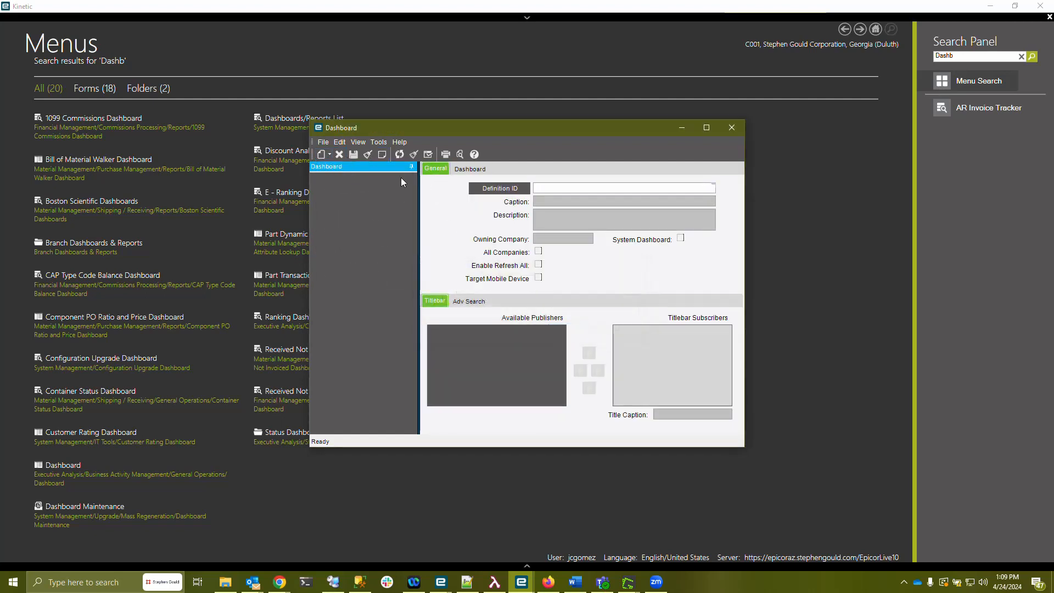
left_click(320, 155)
type("AllDatesHack")
key("Tab")
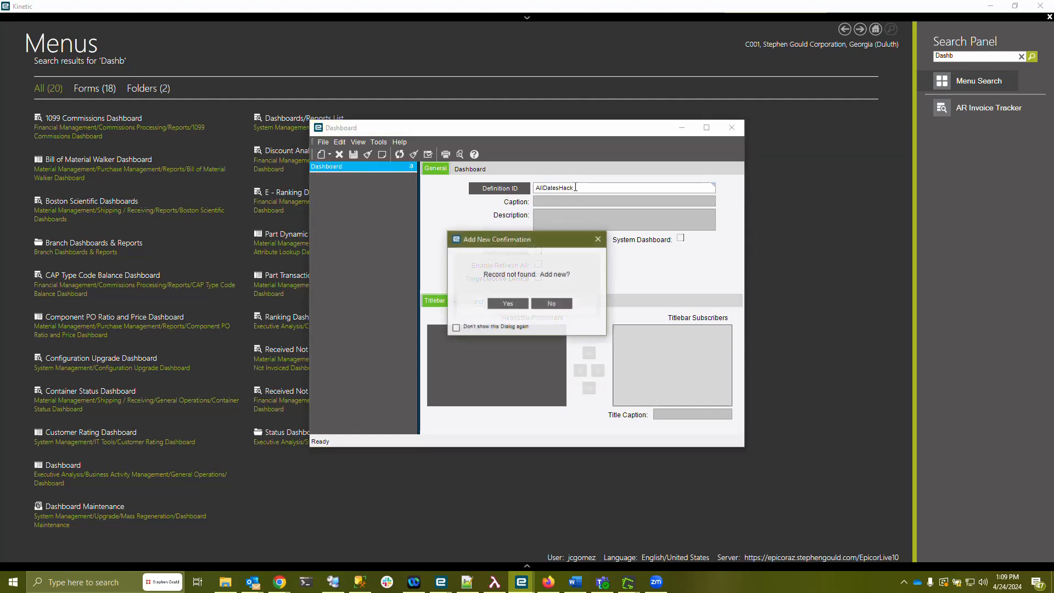
key("Return")
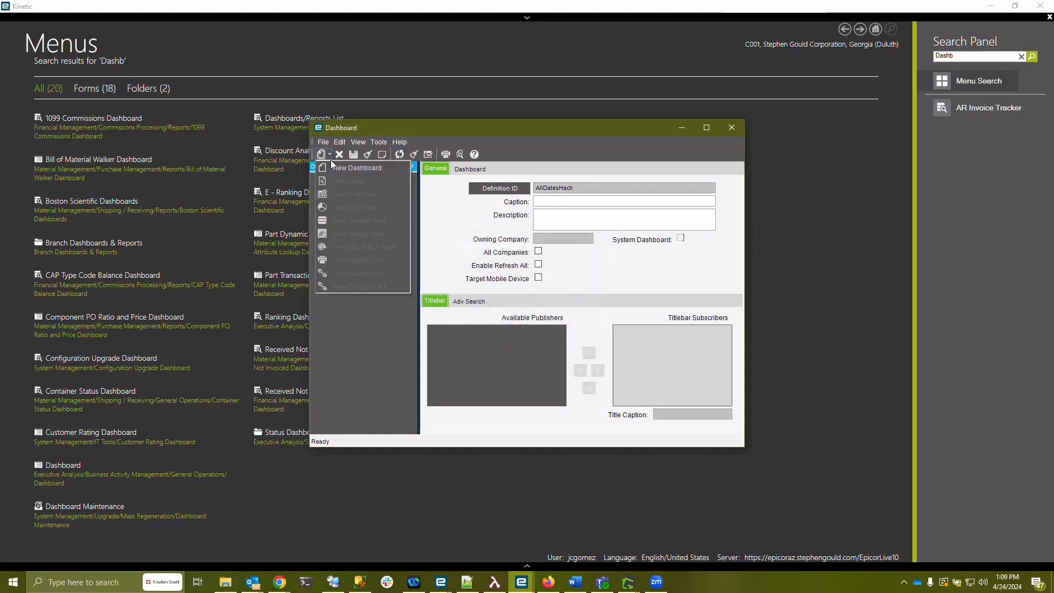
left_click(730, 127)
left_click(574, 330)
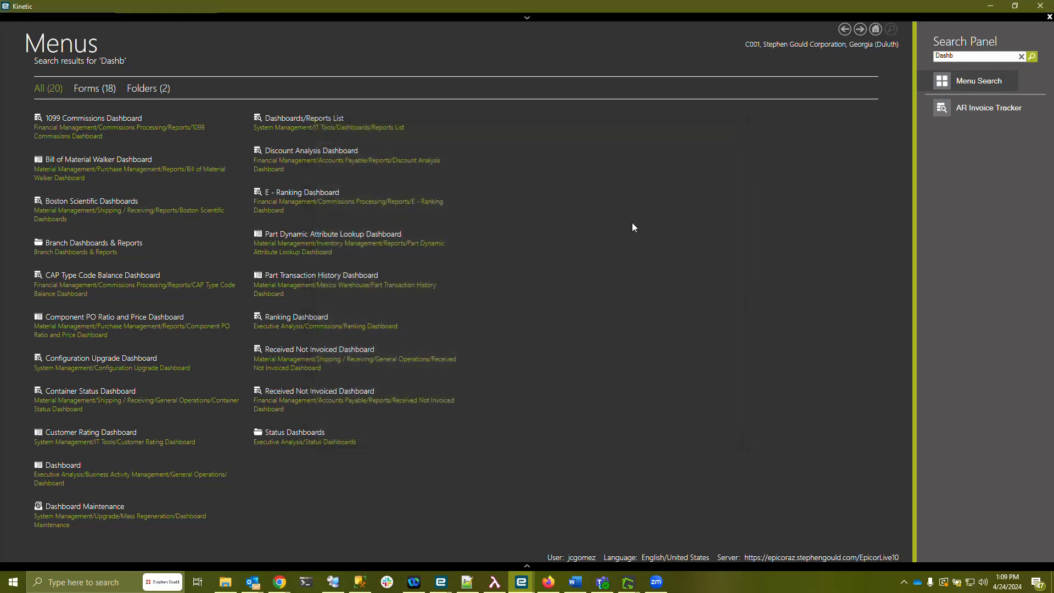
Reopen the Dashboard designer and add a dashboard with the definition ID AllDatesHack and the caption "ALL dates".
left_click(74, 466)
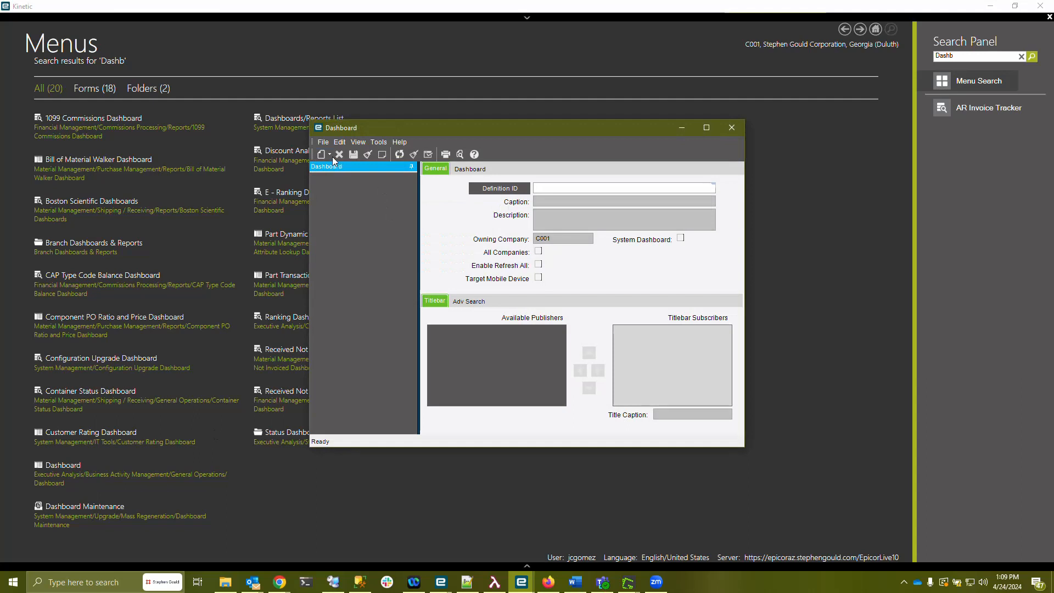
left_click(330, 155)
left_click(558, 188)
type("AllDatesHack")
key("Tab")
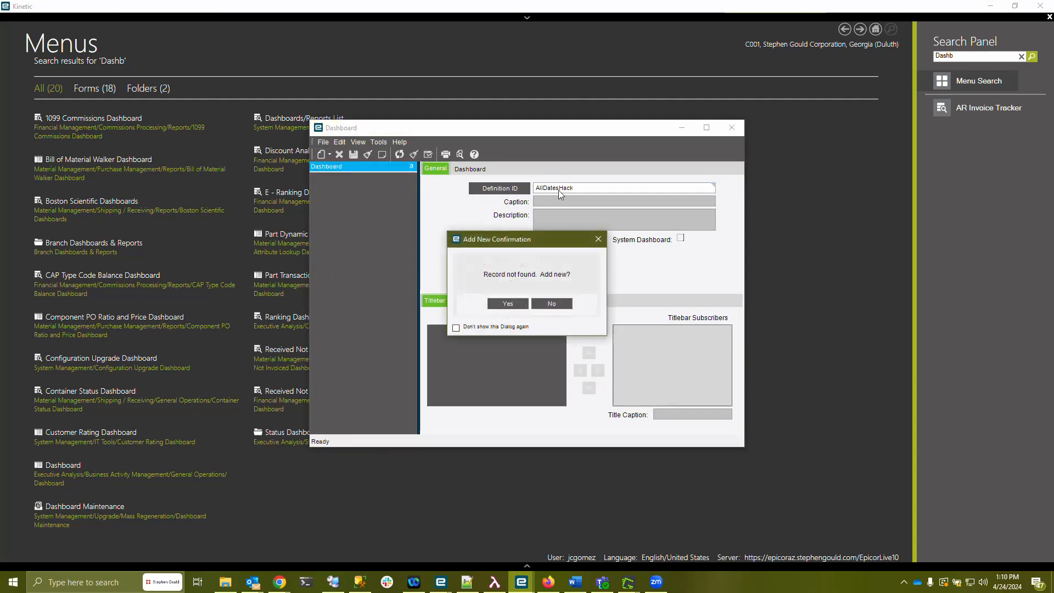
key("Return")
type("ALL")
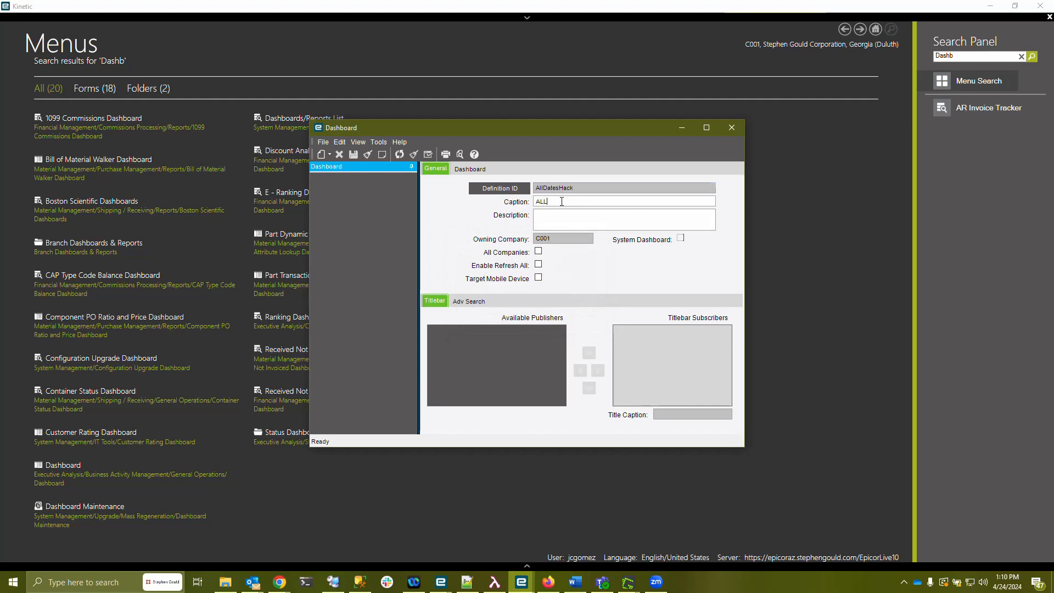
type(" dates")
key("Tab")
Add the AllDates query to the dashboard and publish its AllDates_DateValue column.
left_click(332, 149)
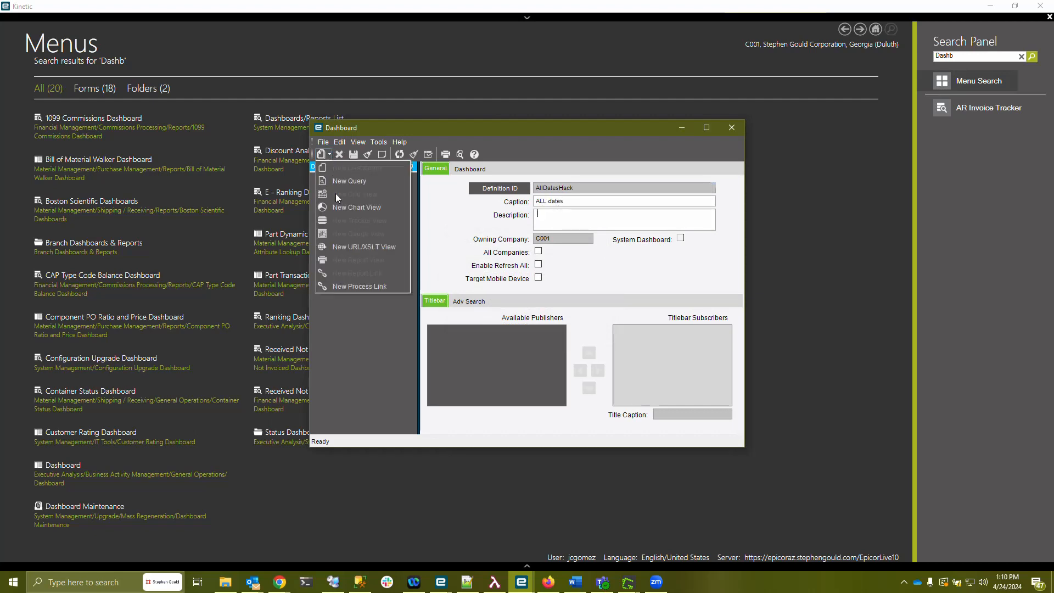
left_click(341, 184)
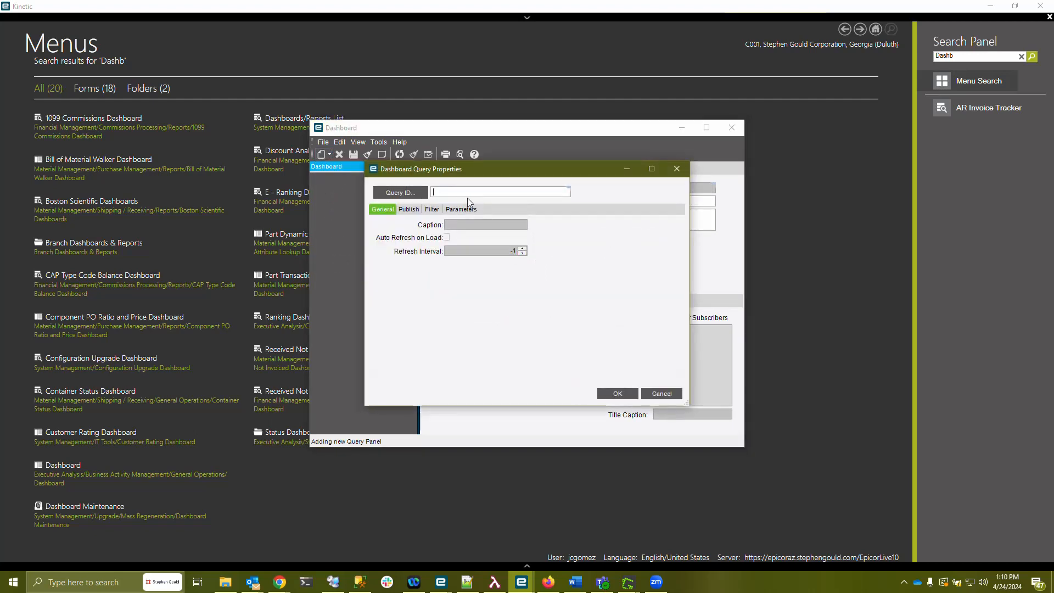
key("super+v")
left_click(453, 274)
left_click(413, 210)
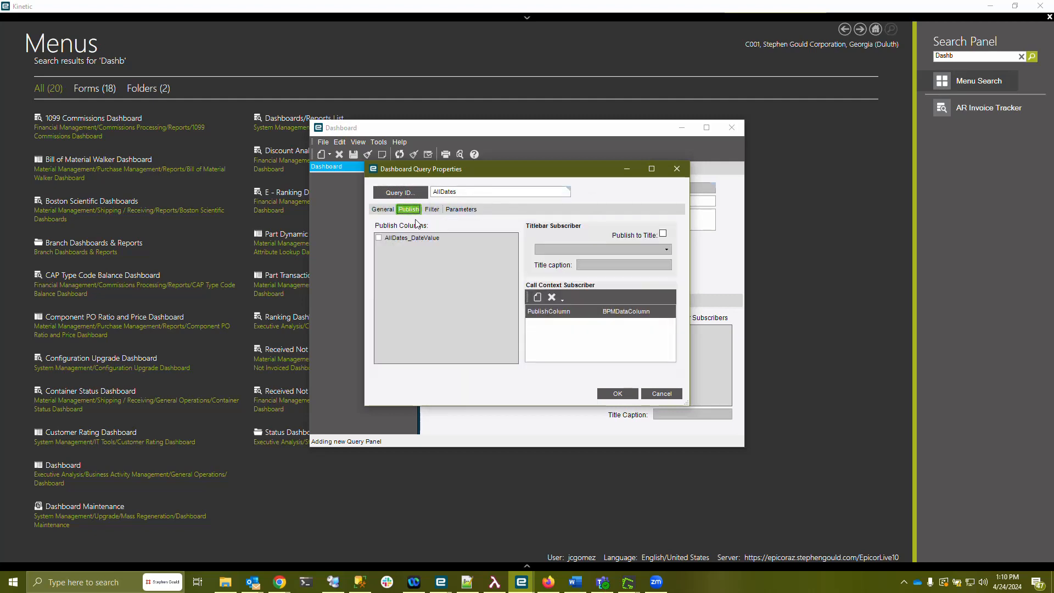
left_click(379, 238)
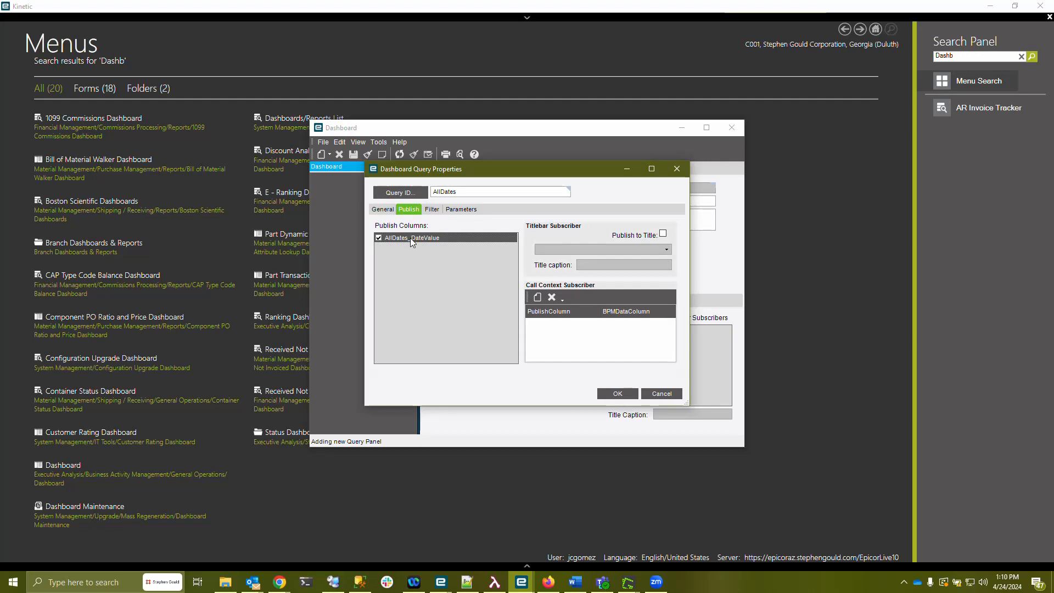
left_click(617, 395)
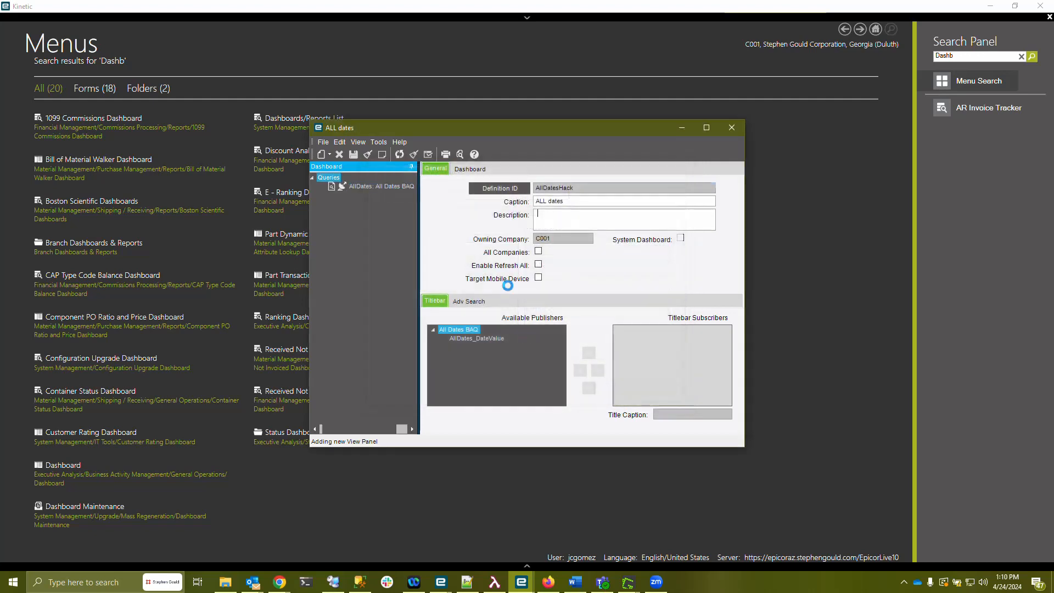
left_click(469, 169)
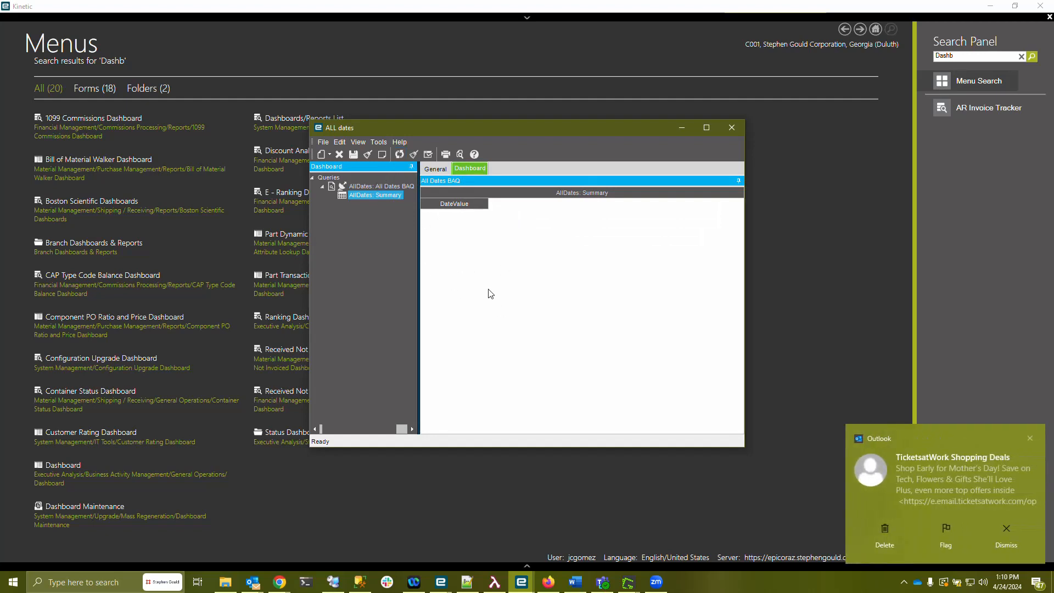
left_click(352, 187)
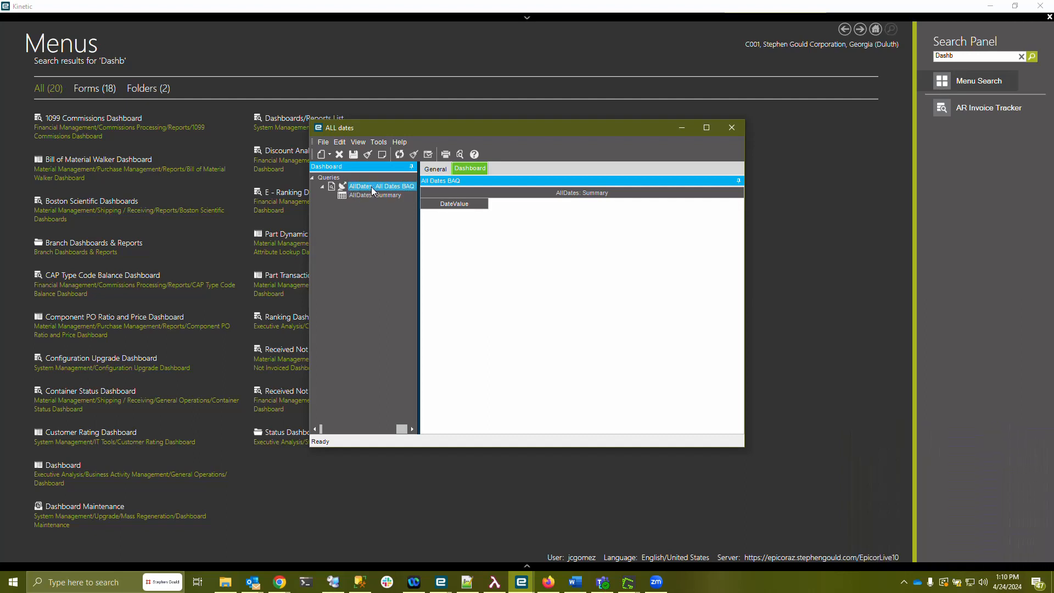
right_click(322, 167)
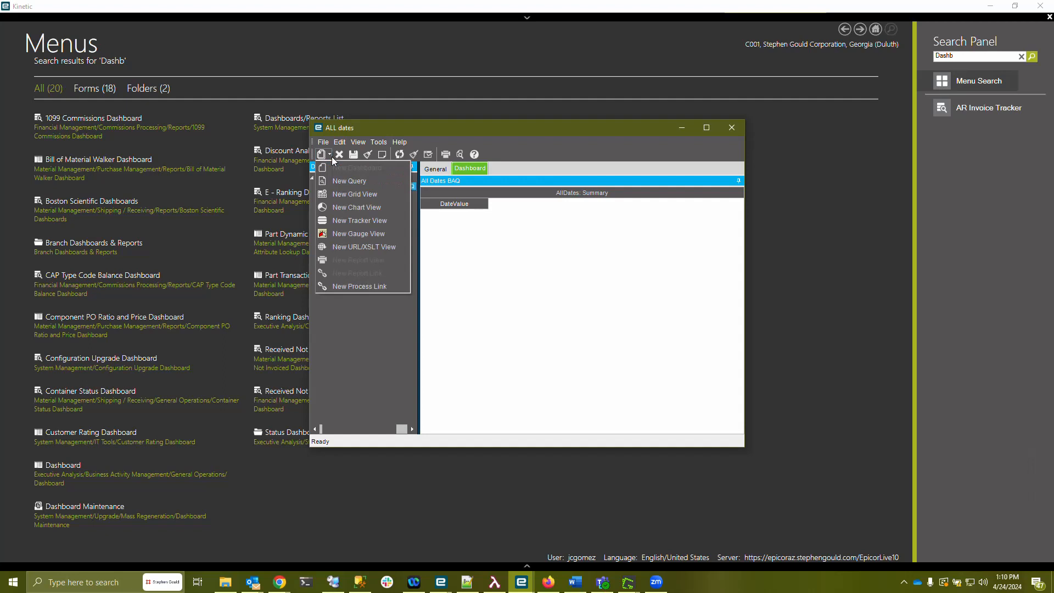
left_click(357, 179)
key("super+v")
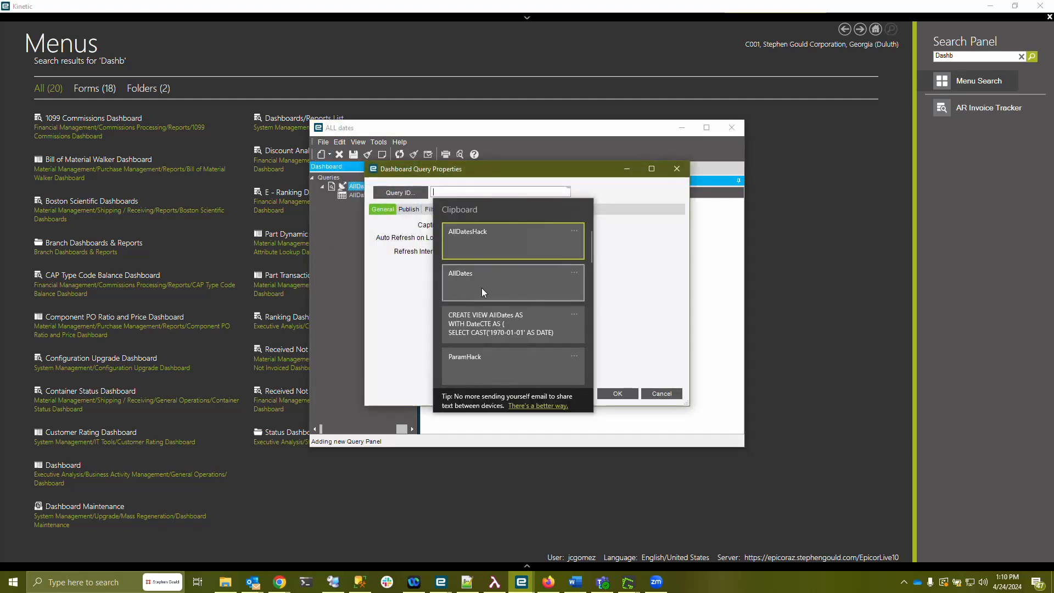
left_click(421, 262)
left_click(676, 394)
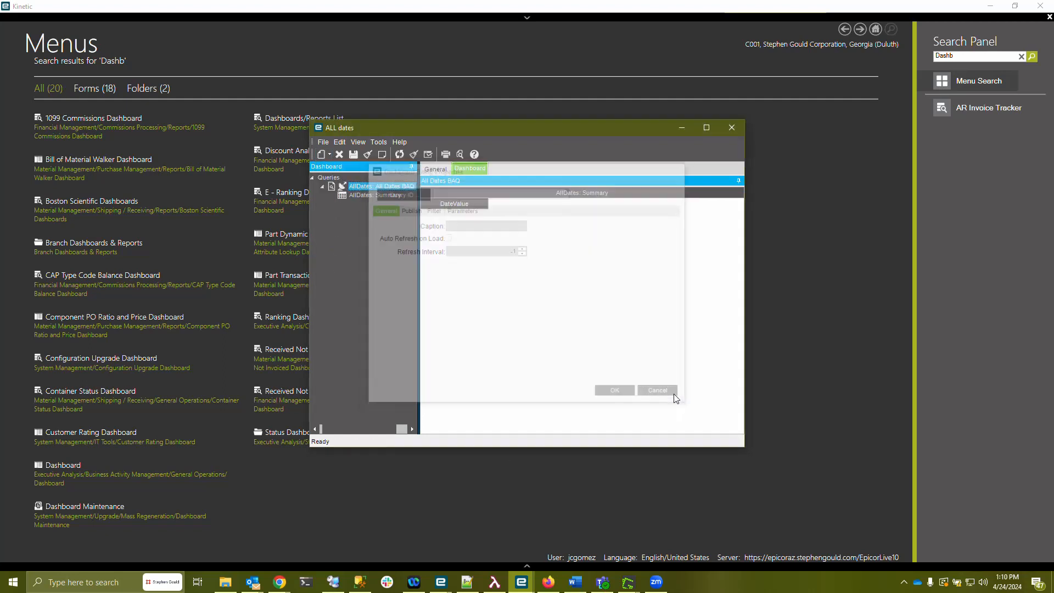
Switch to the External Business Activity Query Designer, copy the PartTranByDate query ID, and return to the dashboard.
left_click(521, 582)
left_click(738, 553)
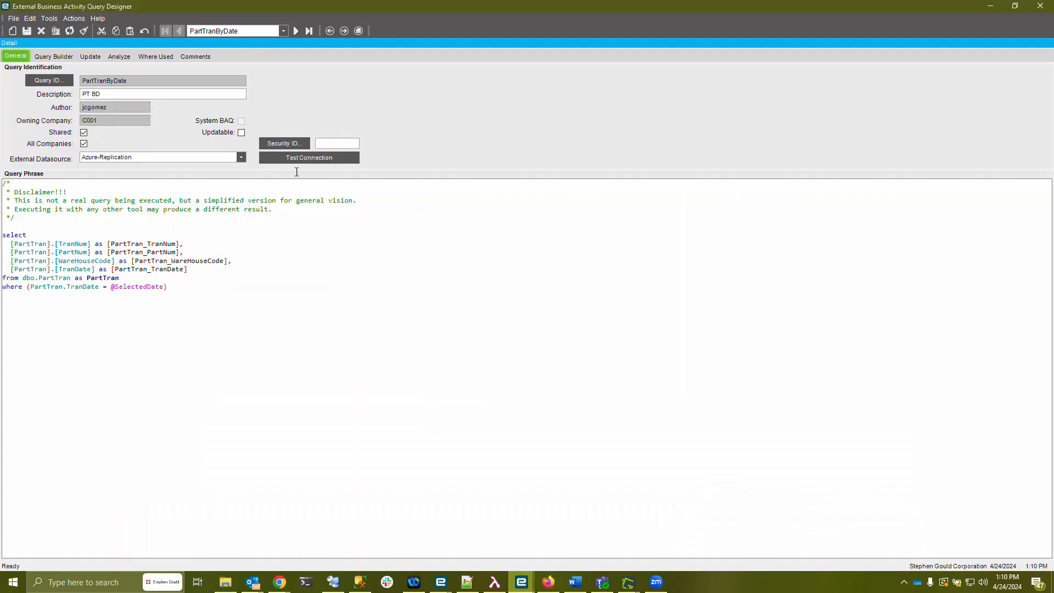
left_click_drag(144, 81, 65, 80)
key("ctrl+c")
left_click(990, 6)
Add the PartTranByDate query to the dashboard, mapping its SelectedDate parameter to the published AllDates_DateValue column.
left_click(328, 154)
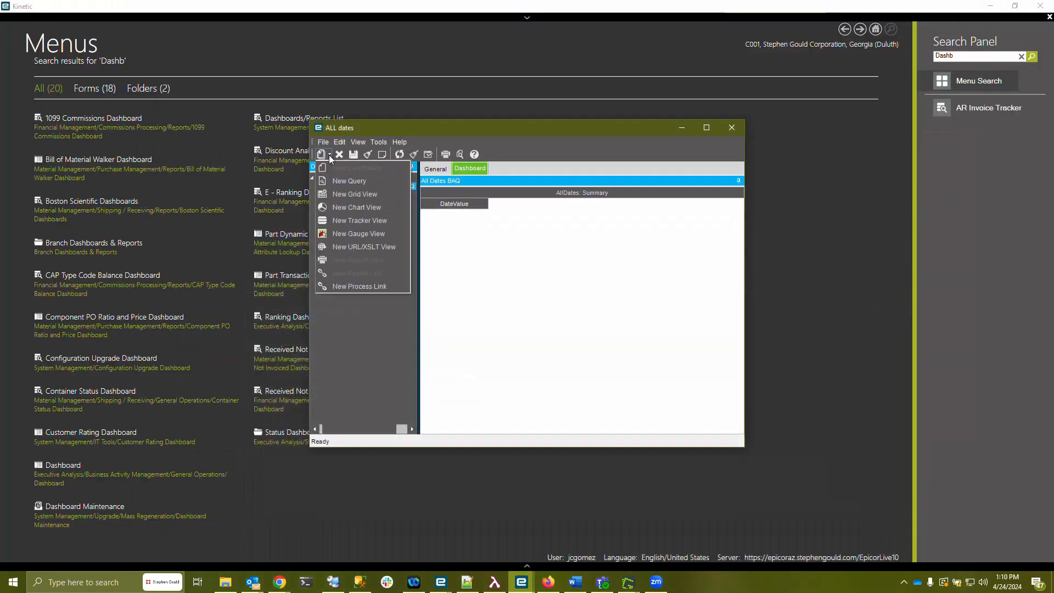
left_click(346, 184)
key("ctrl+v")
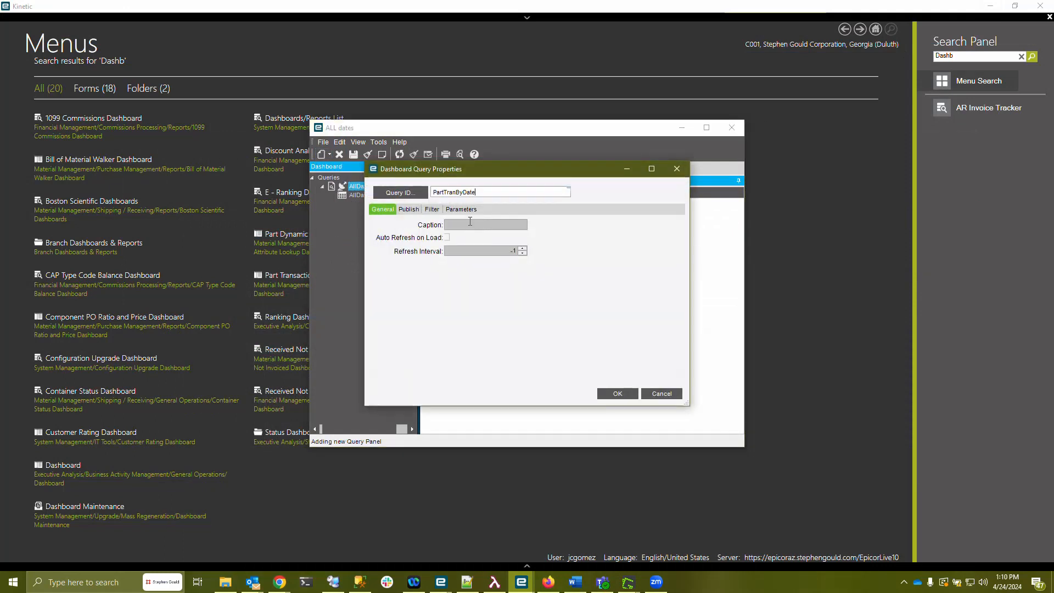
left_click(461, 209)
left_click(463, 243)
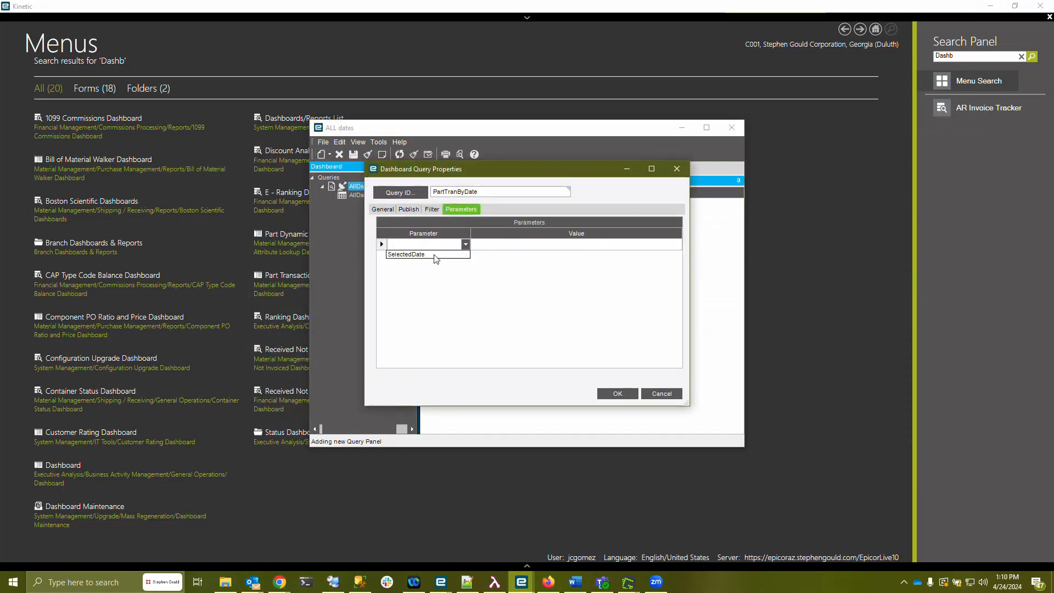
left_click(464, 258)
left_click(546, 244)
left_click(544, 256)
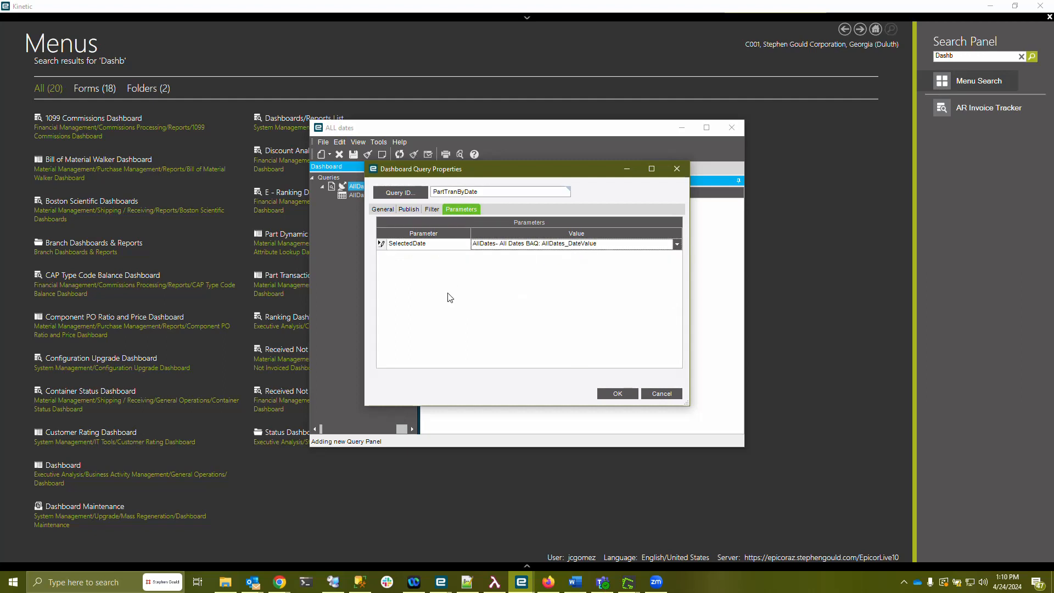
left_click(391, 209)
left_click(626, 391)
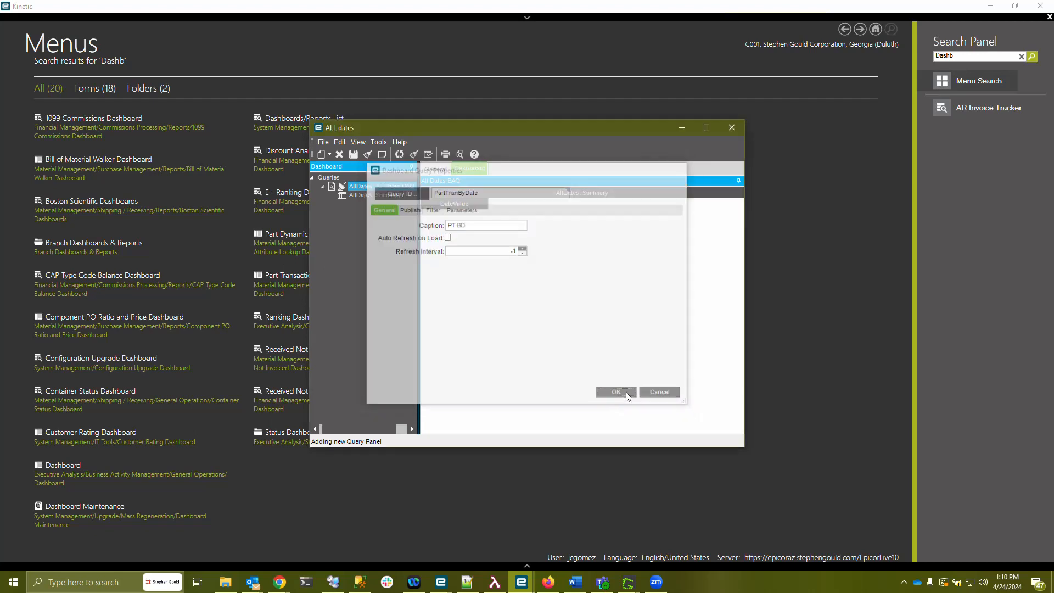
left_click(538, 242)
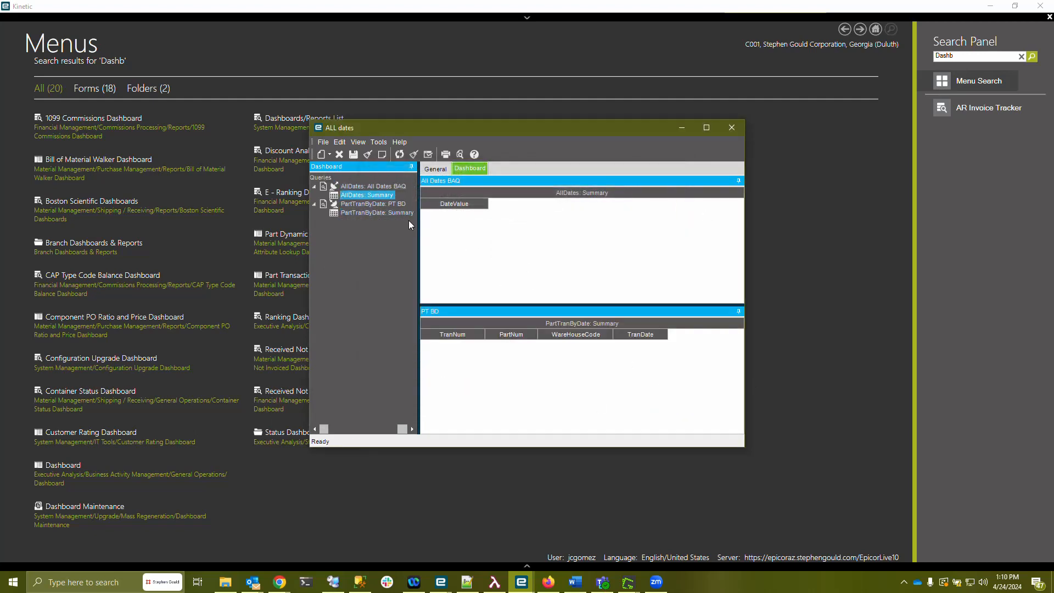
Add a tracker view to the AllDates query that prompts for DateValue, with input prompts only and criteria required.
left_click(375, 193)
right_click(371, 186)
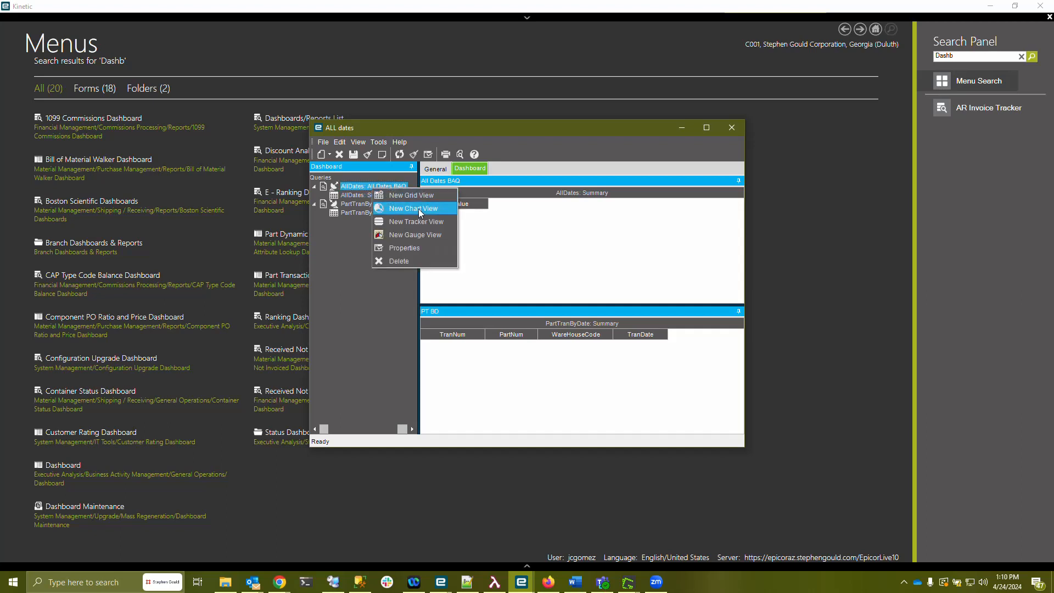
left_click(418, 209)
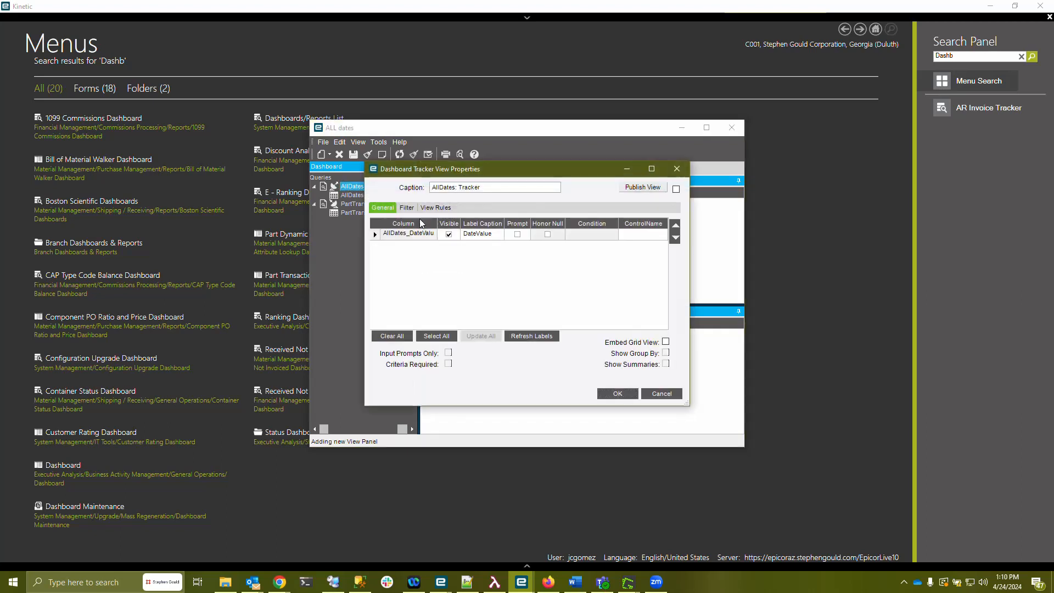
left_click(517, 233)
left_click(448, 352)
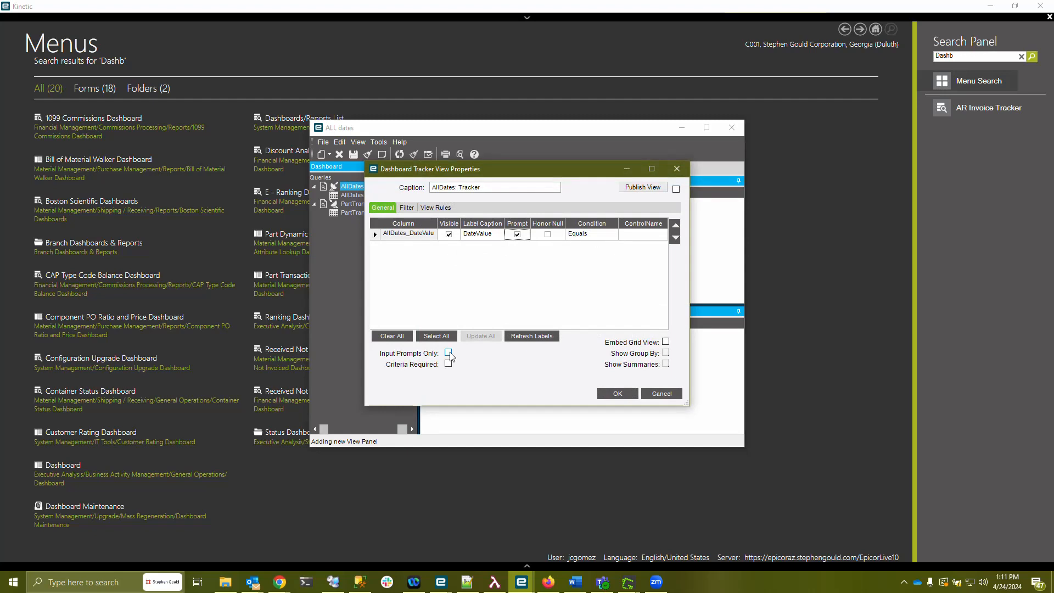
left_click(448, 363)
left_click(617, 393)
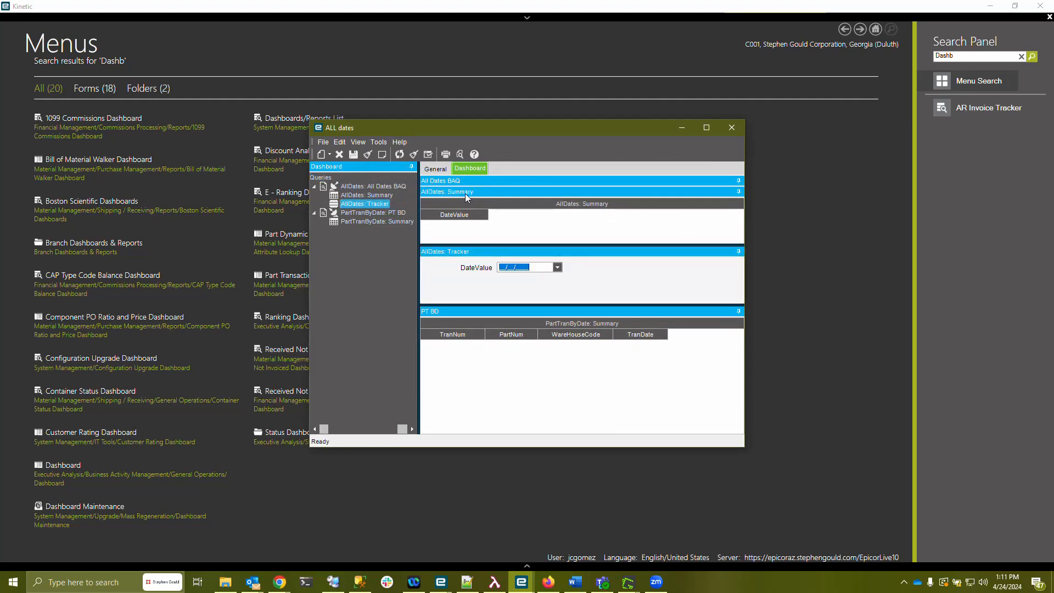
Delete the AllDates summary grid and shrink the tracker pane to give the PartTranByDate grid more room.
left_click(377, 194)
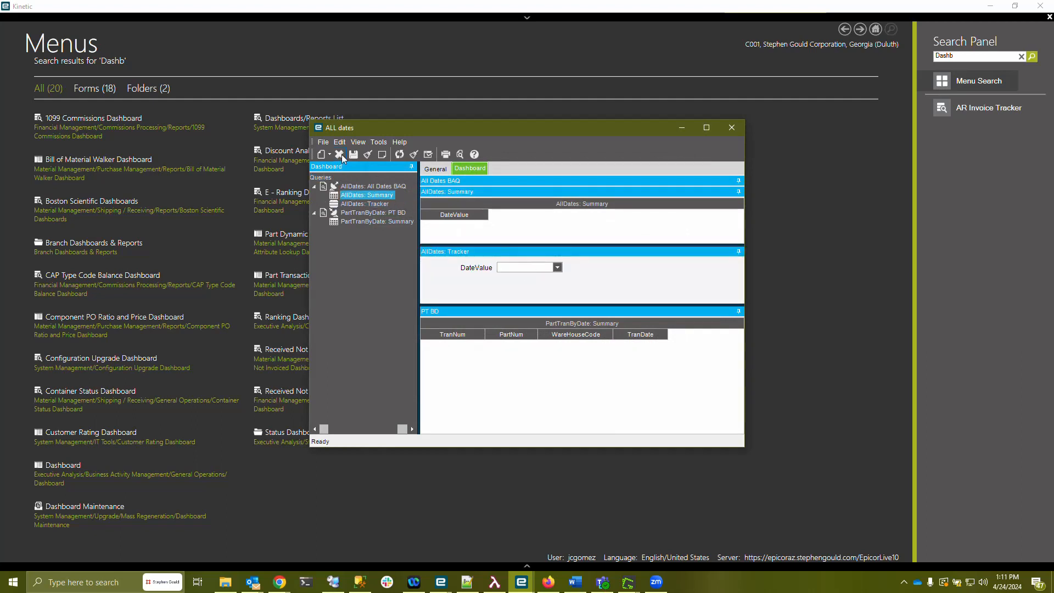
left_click(339, 154)
left_click_drag(545, 304, 521, 218)
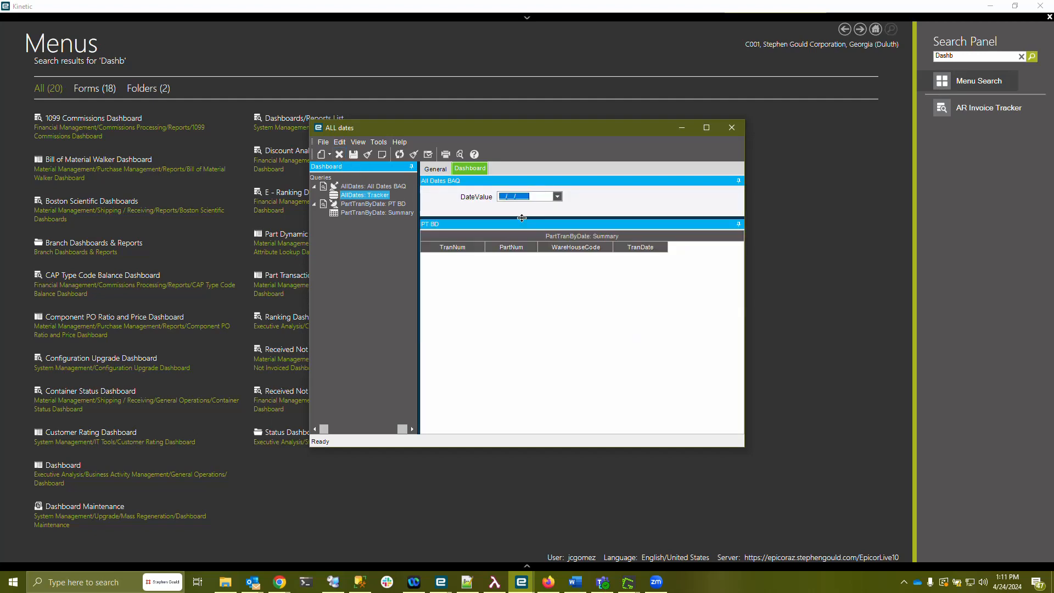
left_click(543, 314)
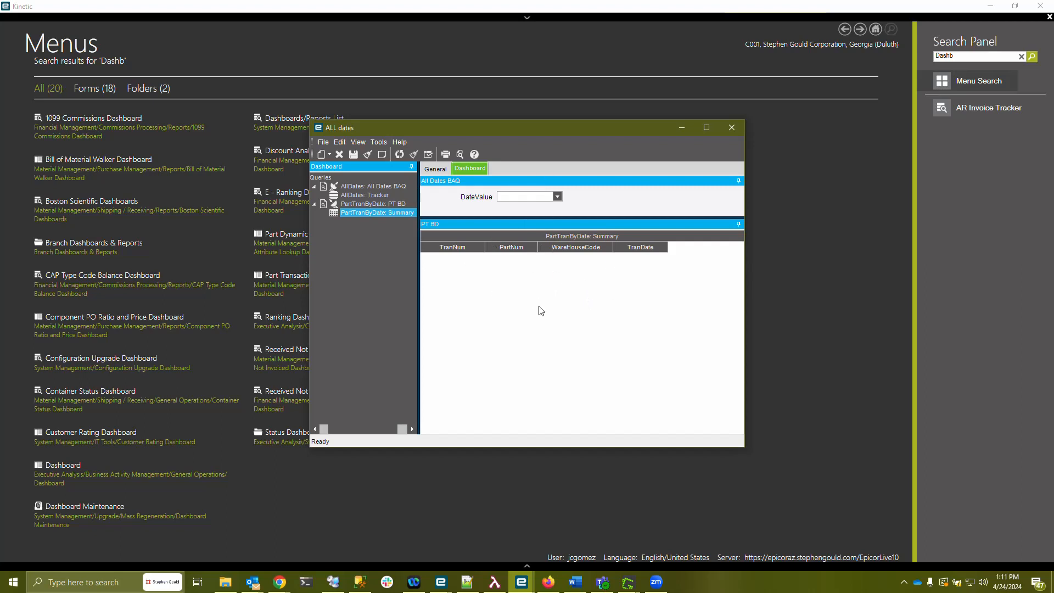
Use Deploy Dashboard to open the ALL dates dashboard as a running application for testing.
left_click(379, 142)
left_click(379, 141)
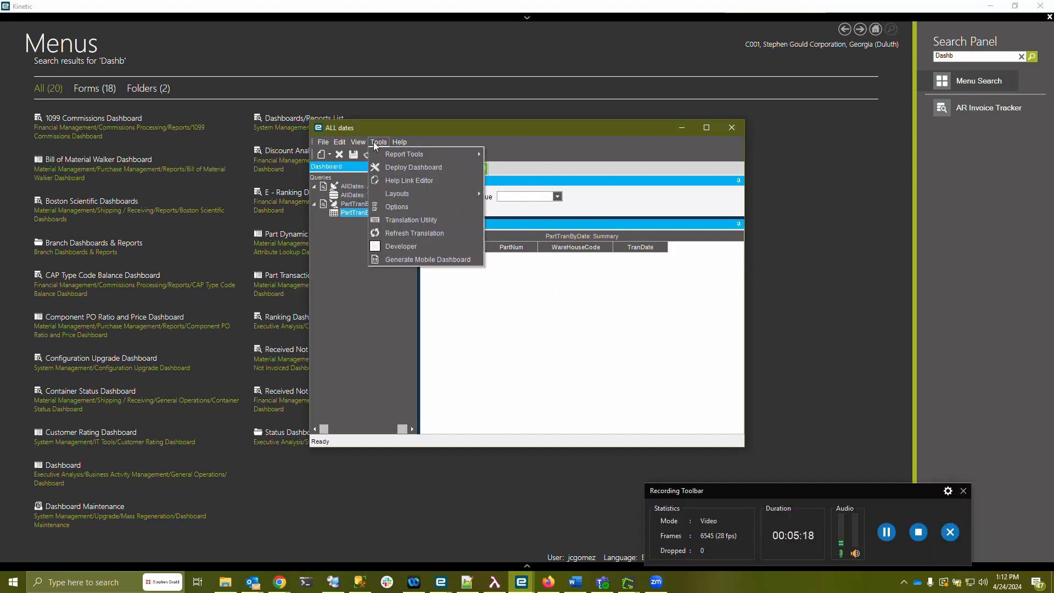
left_click(399, 168)
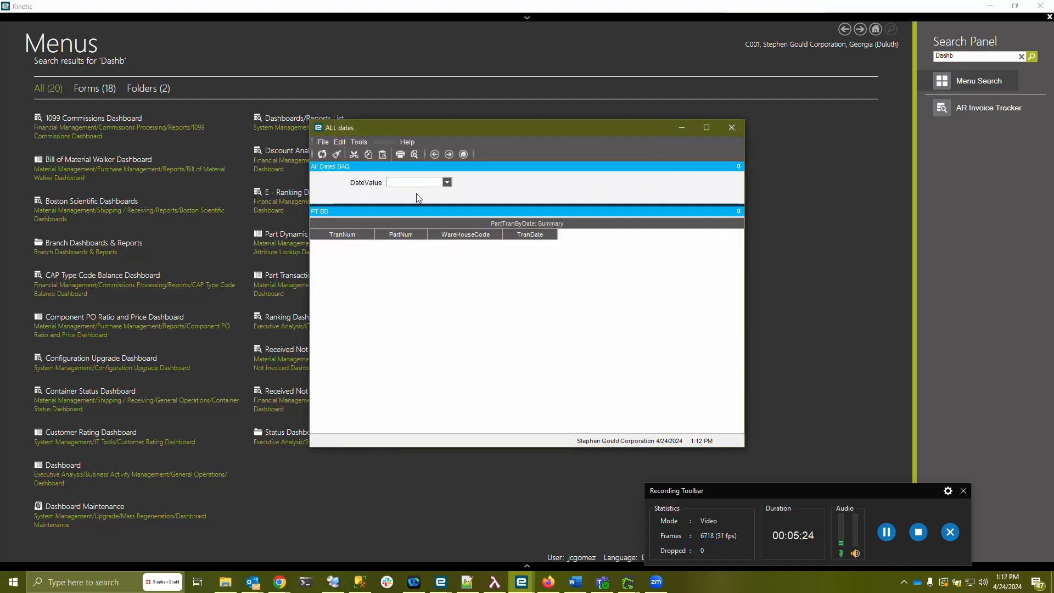
Set DateValue to 4/23/2024, refresh the test dashboard, and examine the transaction dates in the PartTranByDate grid.
left_click(448, 182)
left_click(373, 244)
left_click(322, 154)
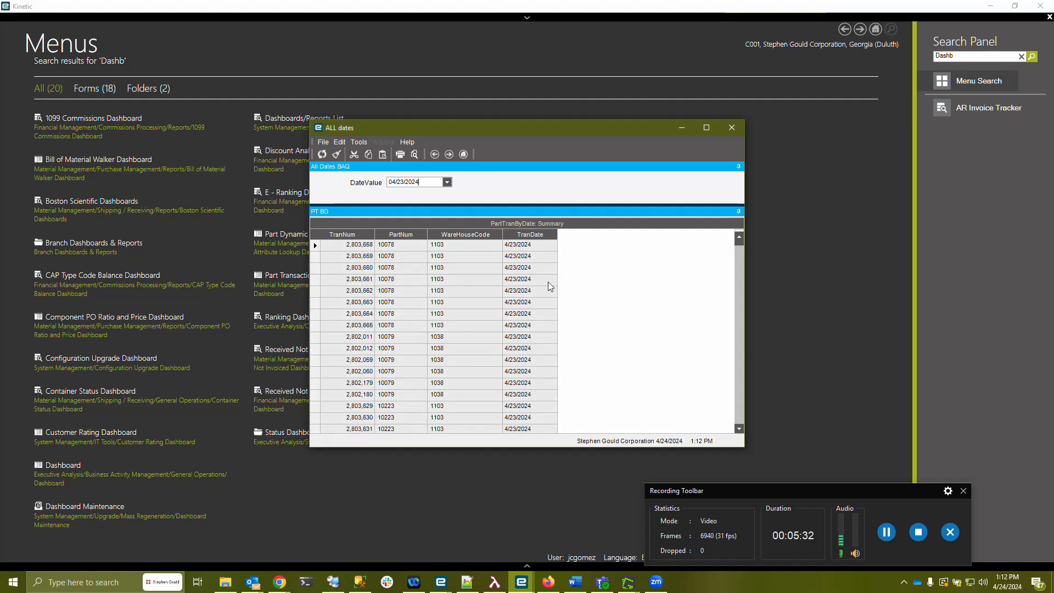
scroll(490, 308, "down", 3)
left_click_drag(738, 254, 738, 347)
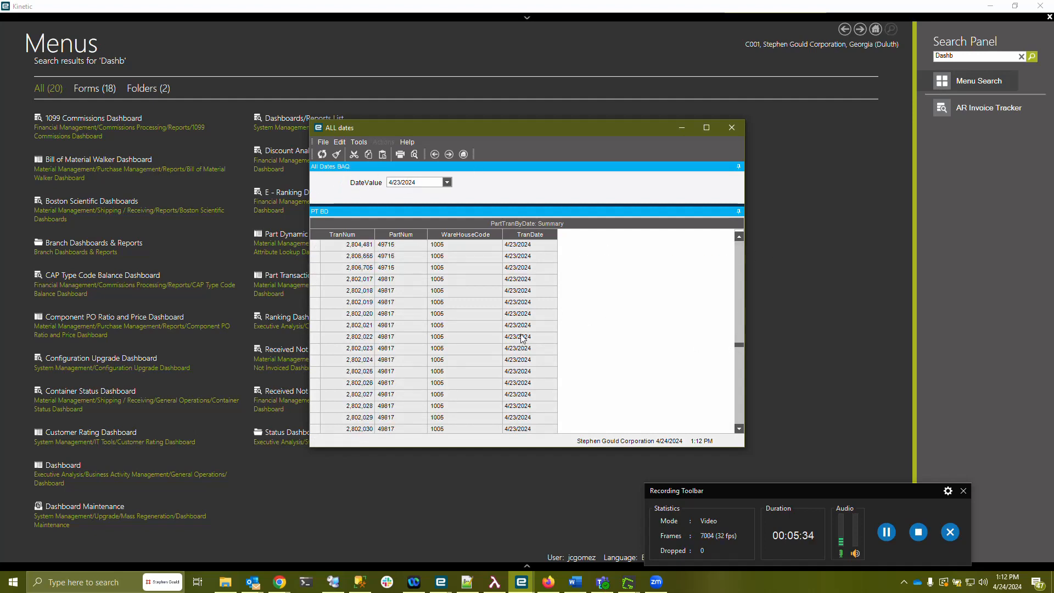
left_click(542, 287)
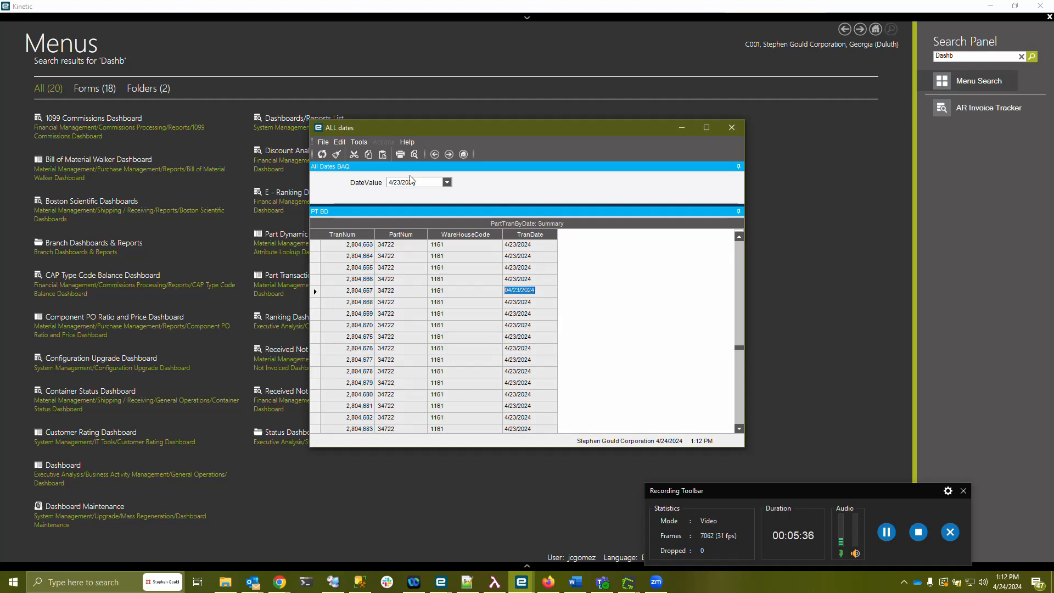